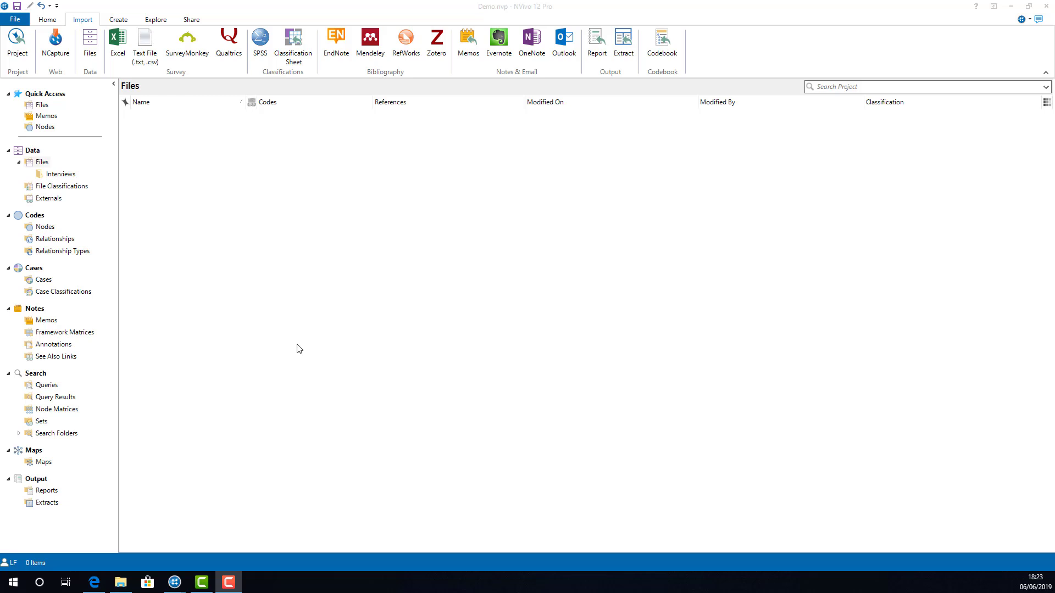
Review the predefined file classifications and create a custom file classification named Interview.
click(65, 187)
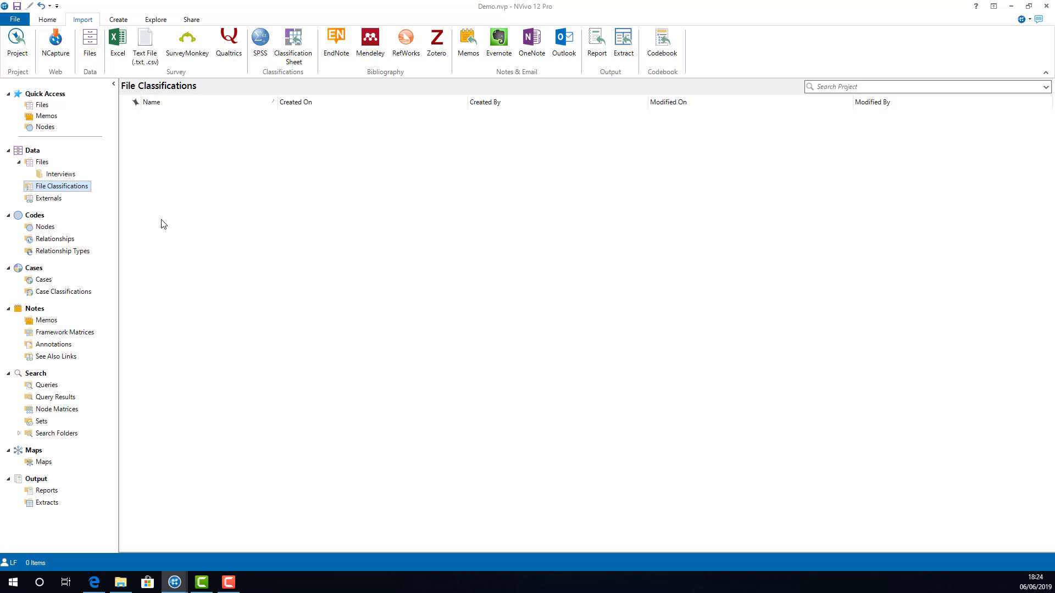
right_click(185, 168)
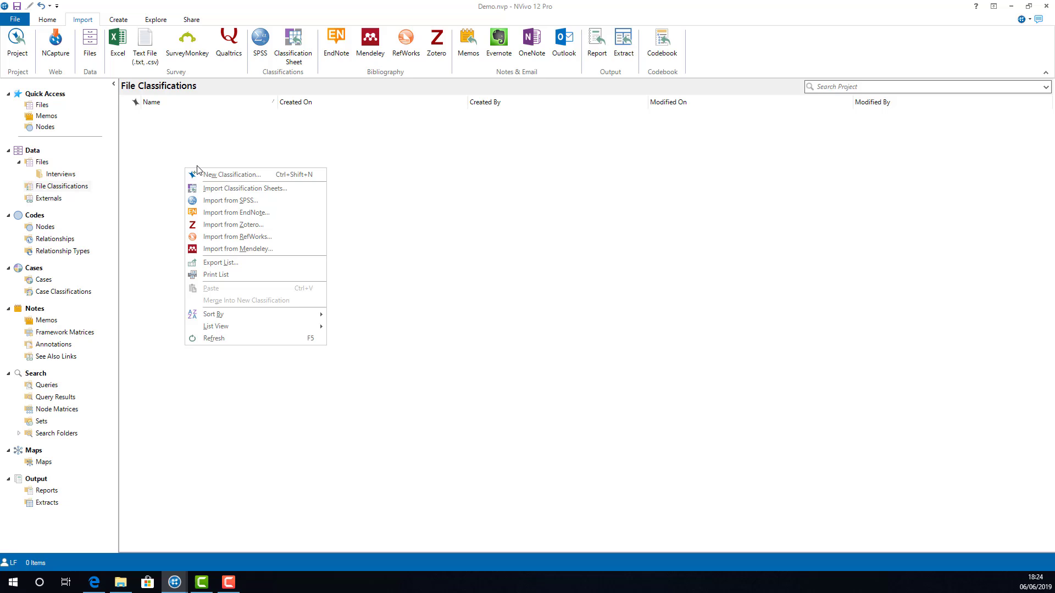
click(296, 176)
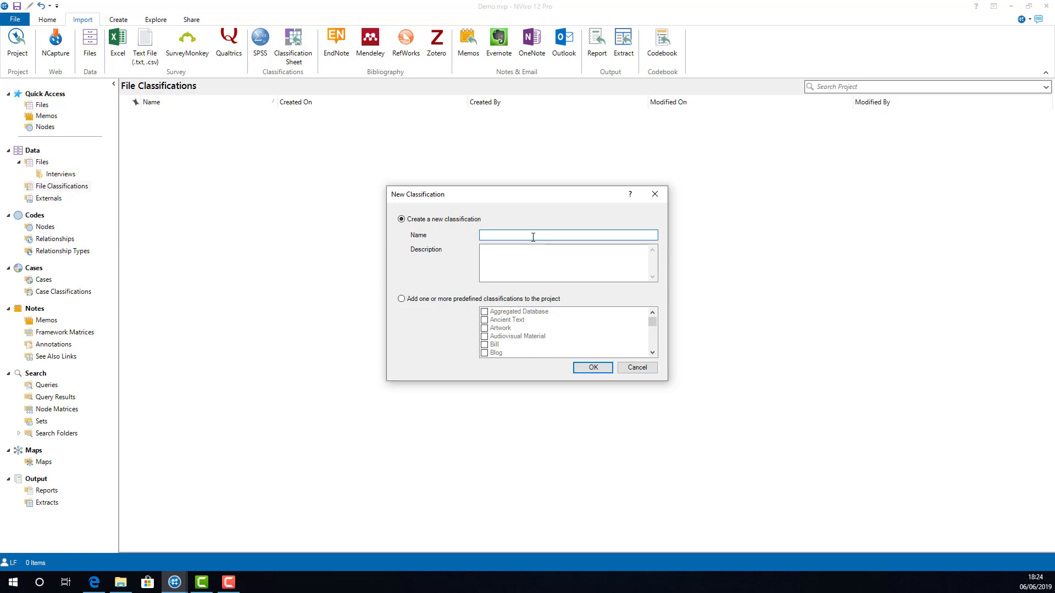
click(400, 298)
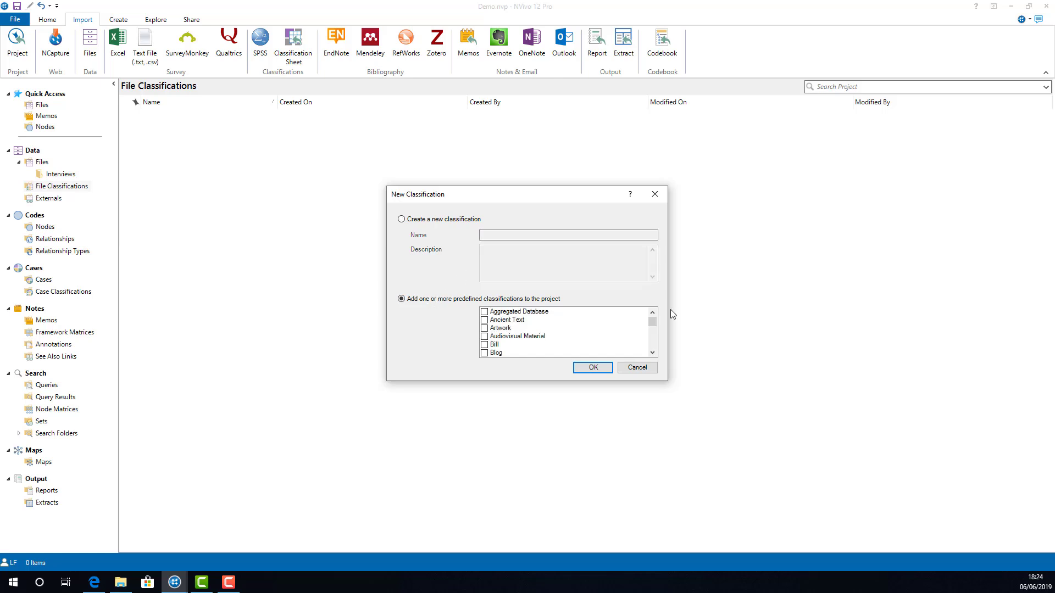
click(652, 354)
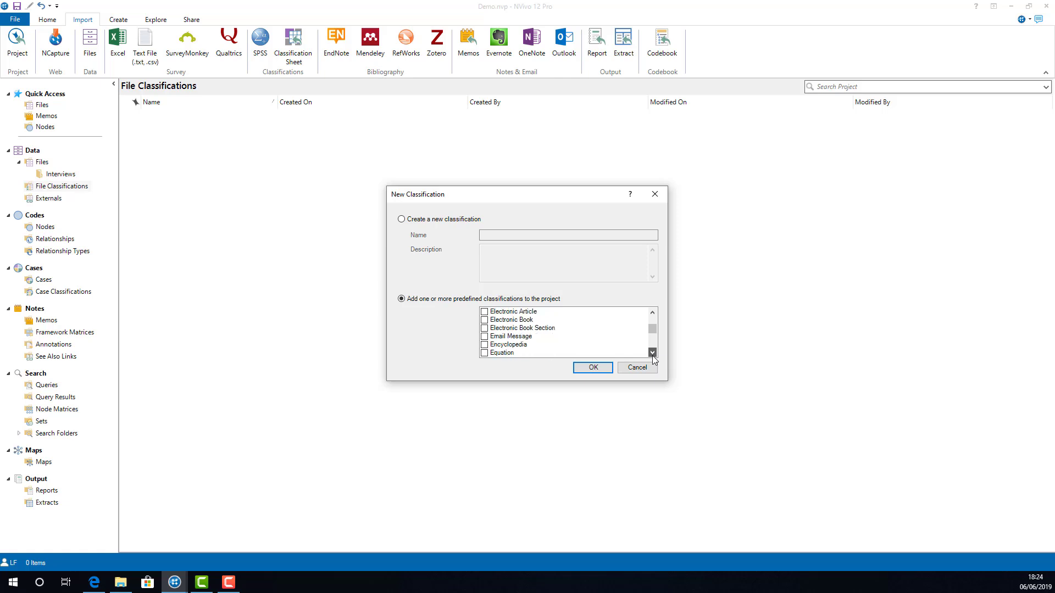
click(652, 352)
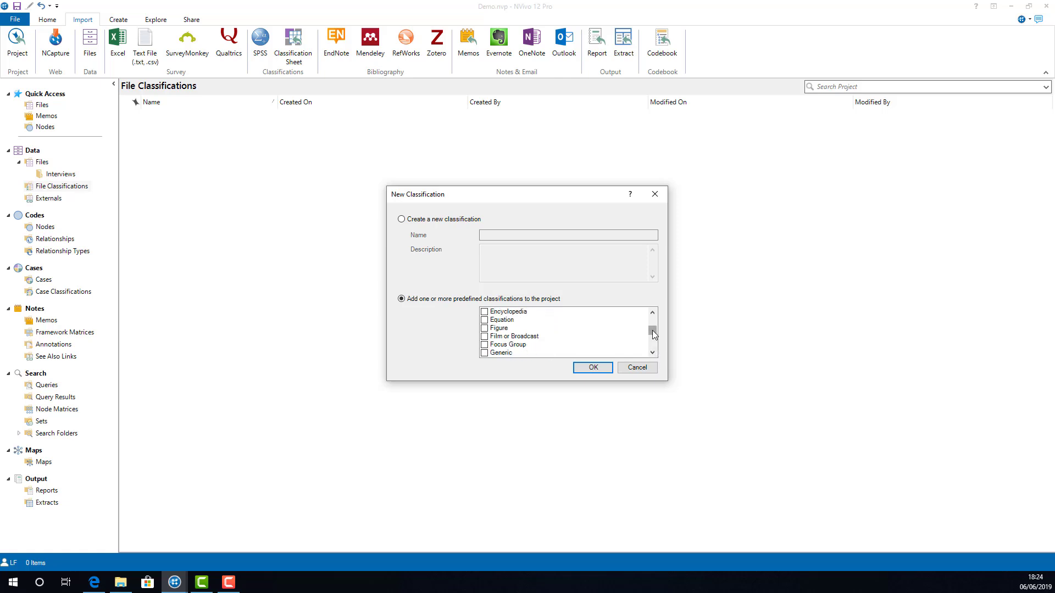
drag(652, 330, 651, 310)
click(470, 222)
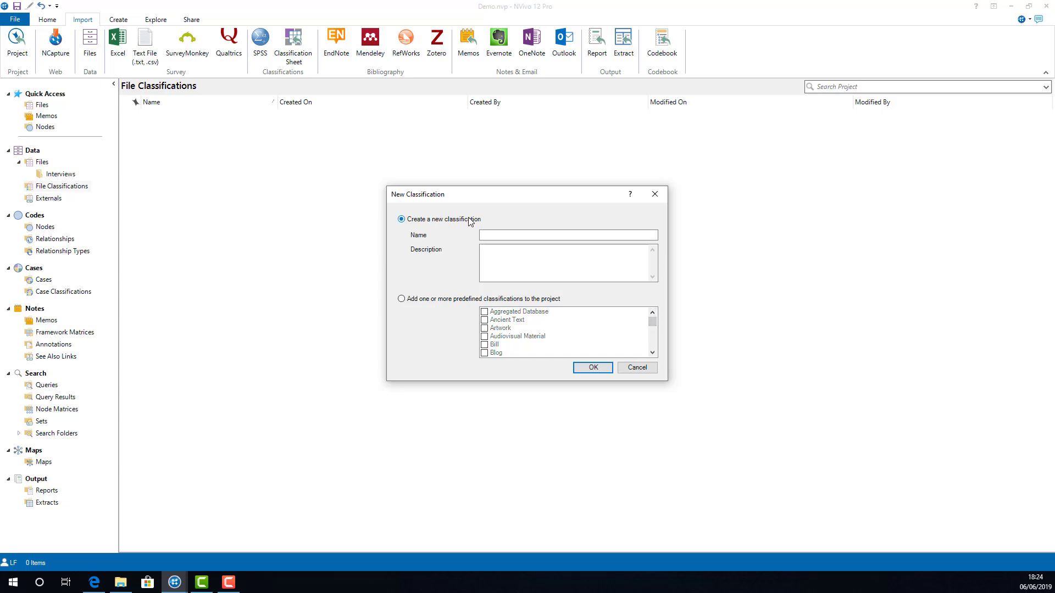
click(502, 232)
text(Interview)
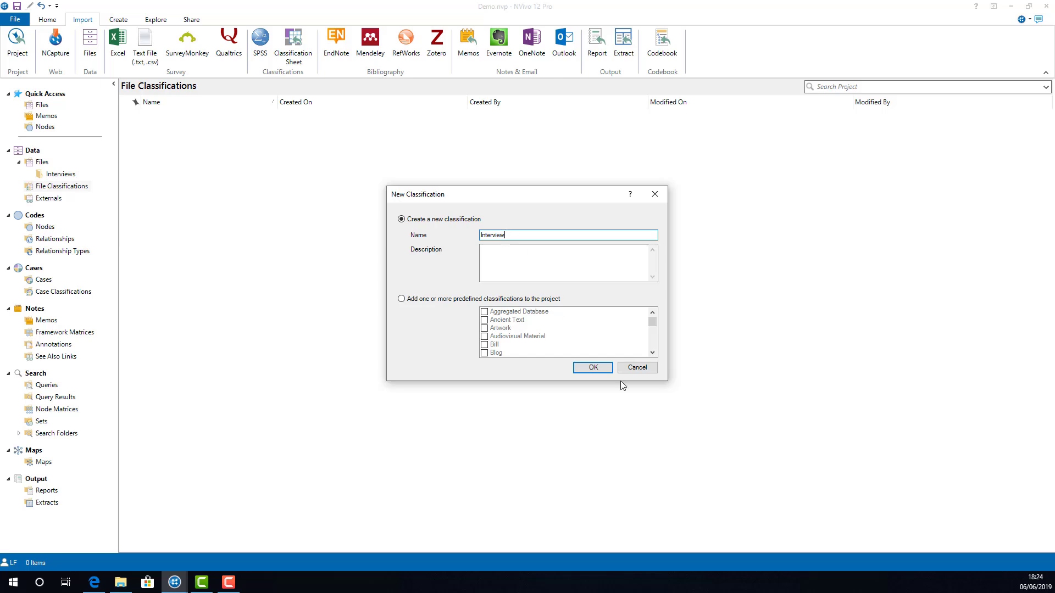
click(606, 371)
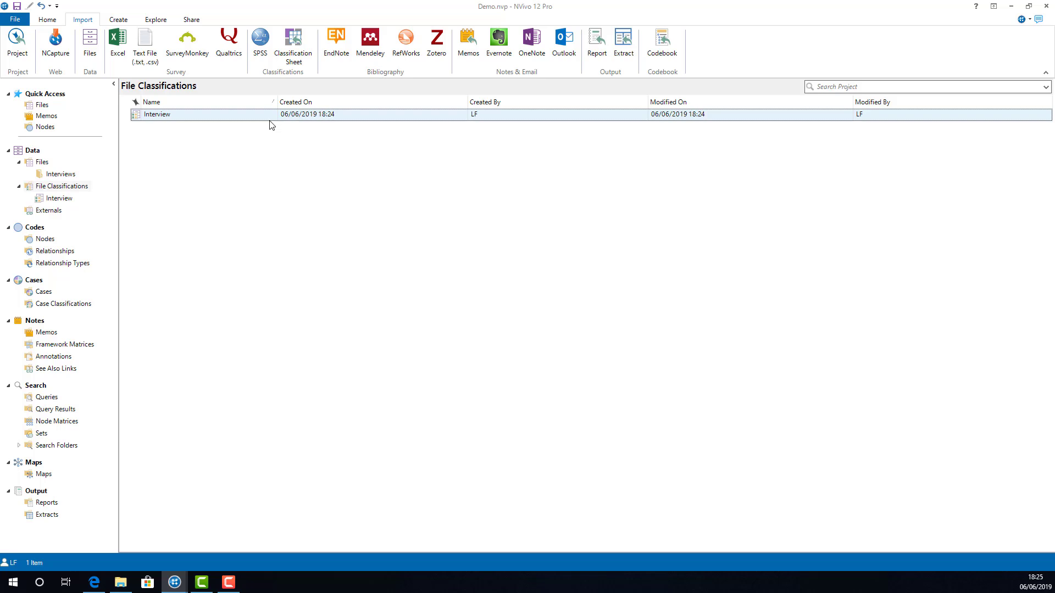
Assign the Interview file classification to the first file in the Interviews folder.
click(65, 176)
click(151, 114)
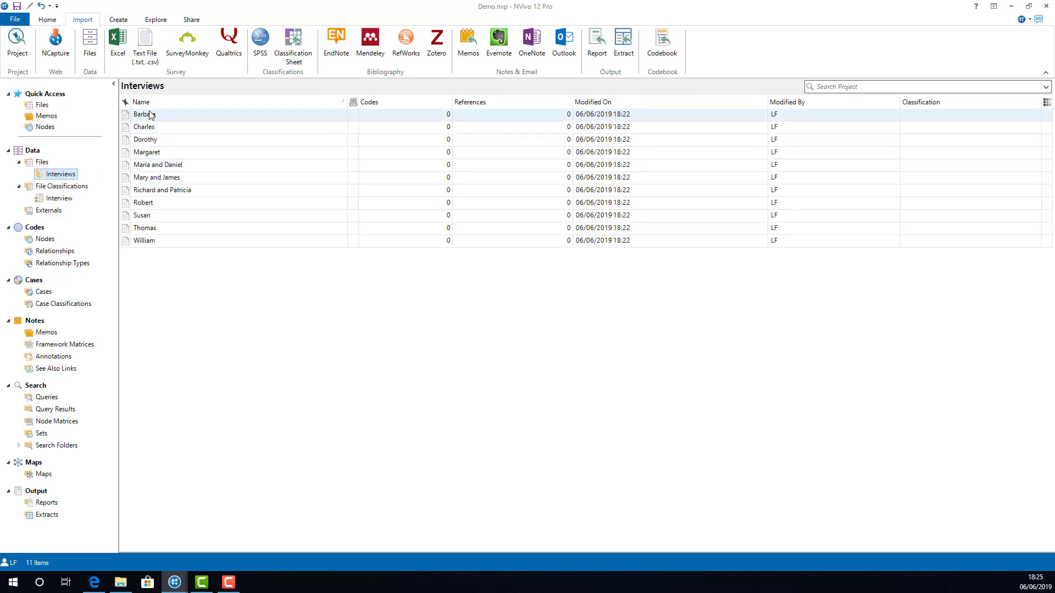
right_click(151, 114)
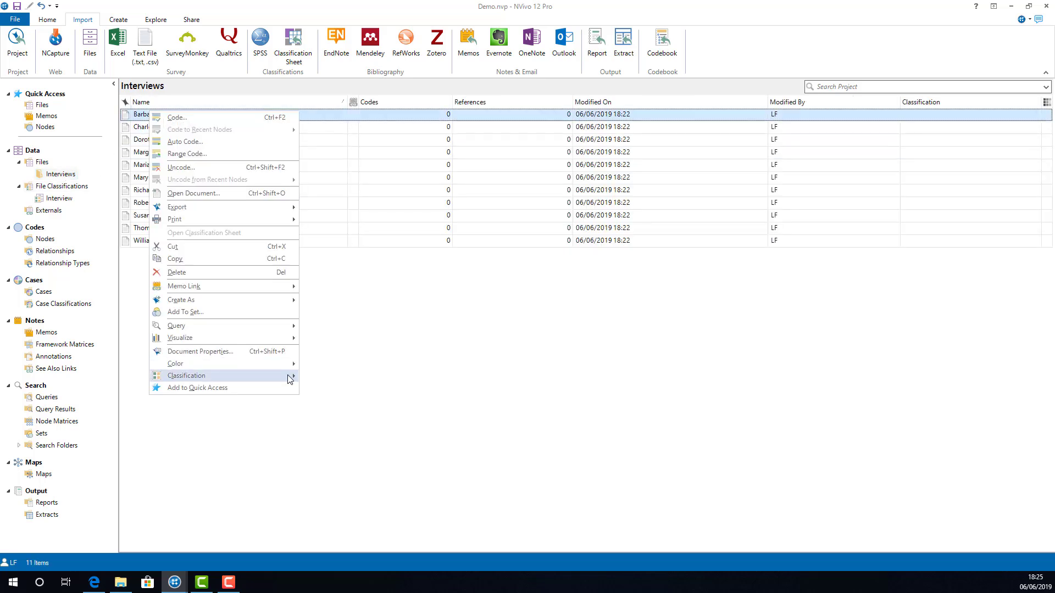
mouse_move(288, 376)
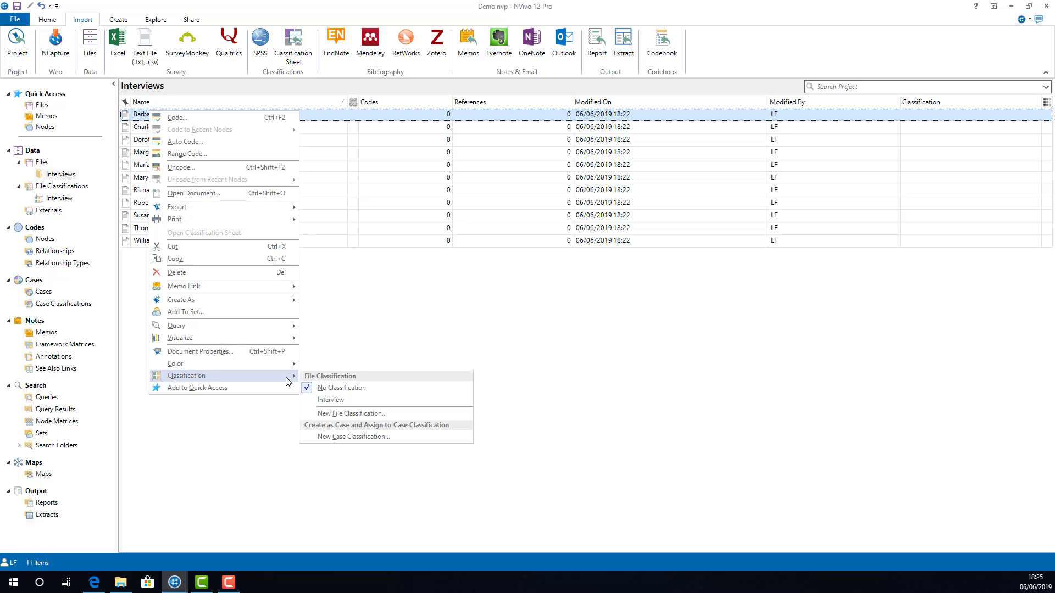
click(345, 402)
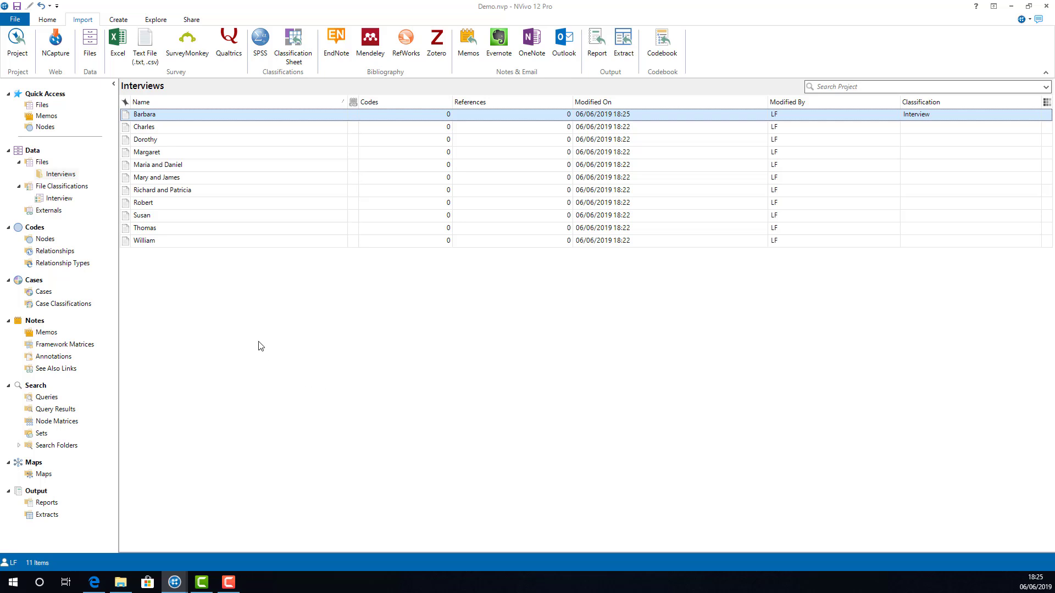
Assign the Interview file classification to all files in the Interviews folder at once.
shift+click(154, 244)
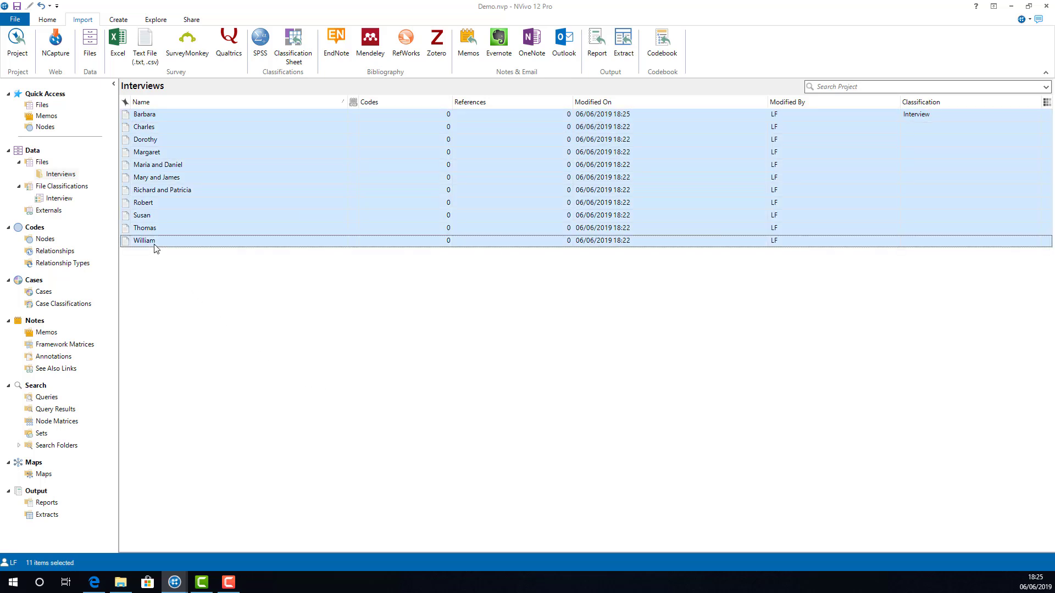
right_click(155, 248)
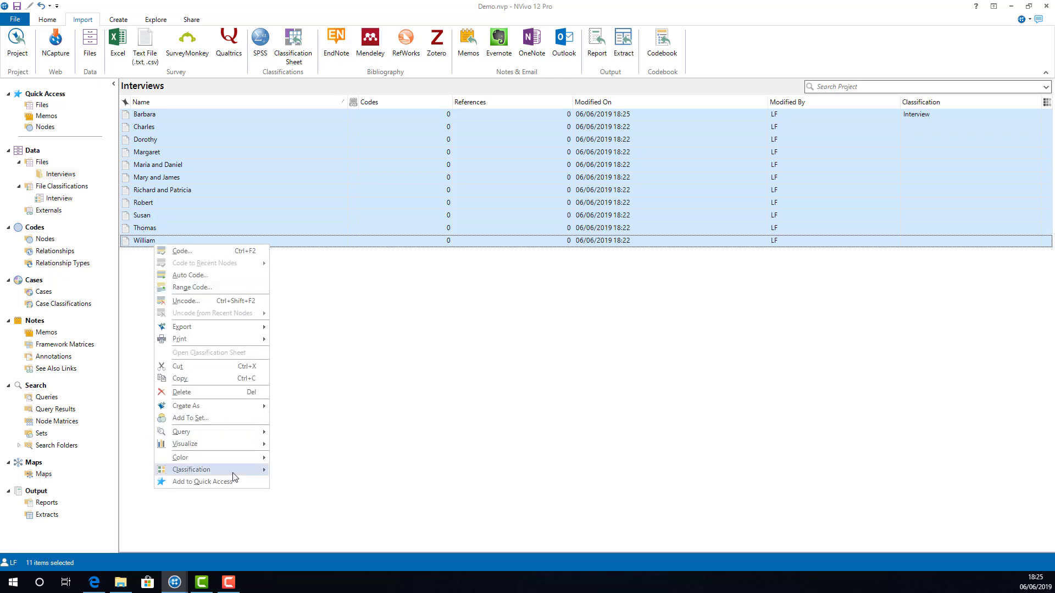
mouse_move(235, 474)
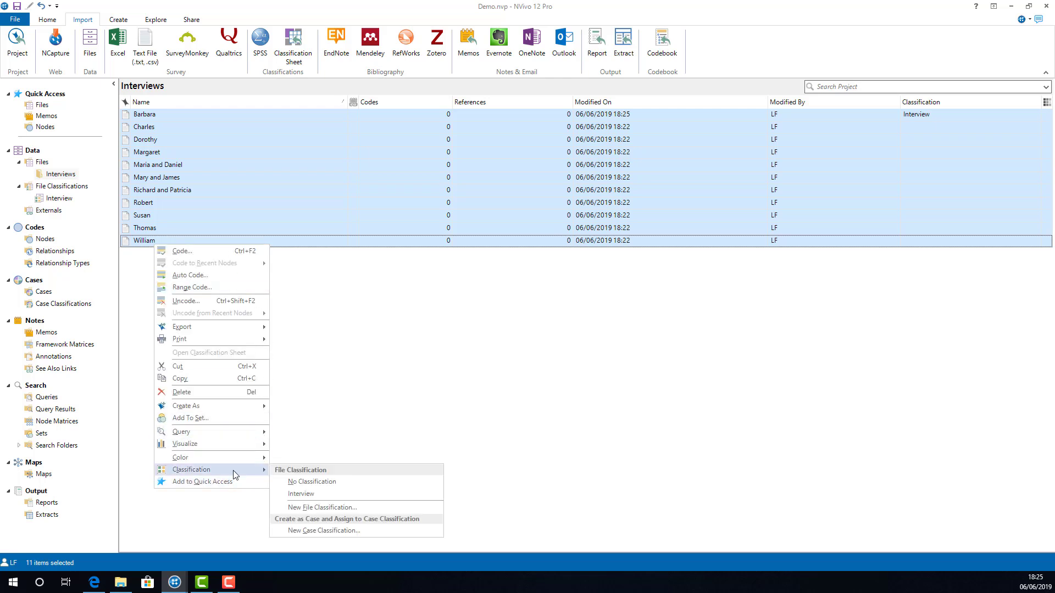
click(316, 494)
click(311, 436)
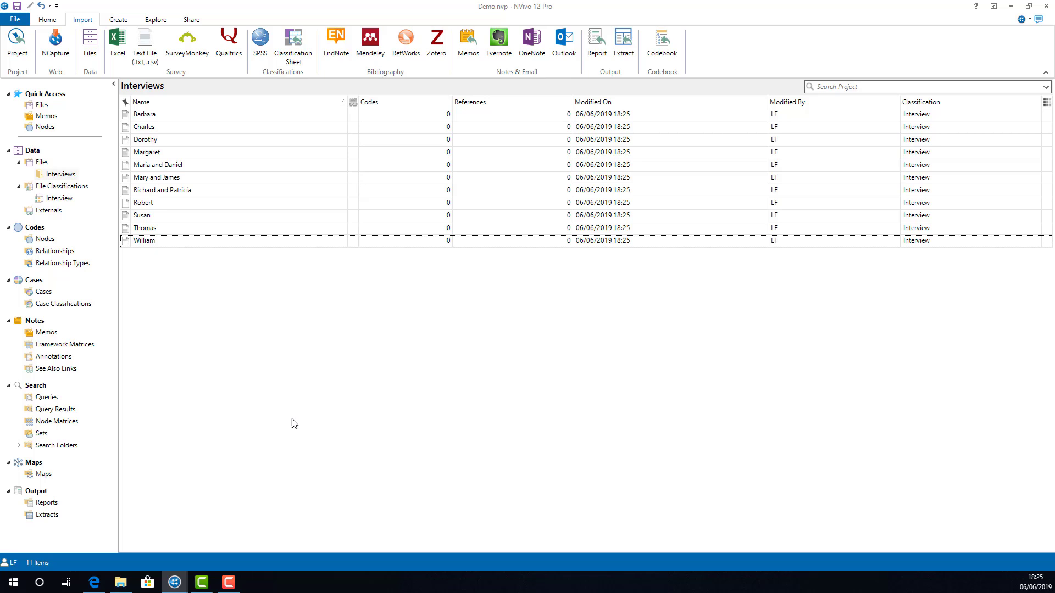
Start a new text attribute named Interviewer for the Interview file classification.
click(59, 200)
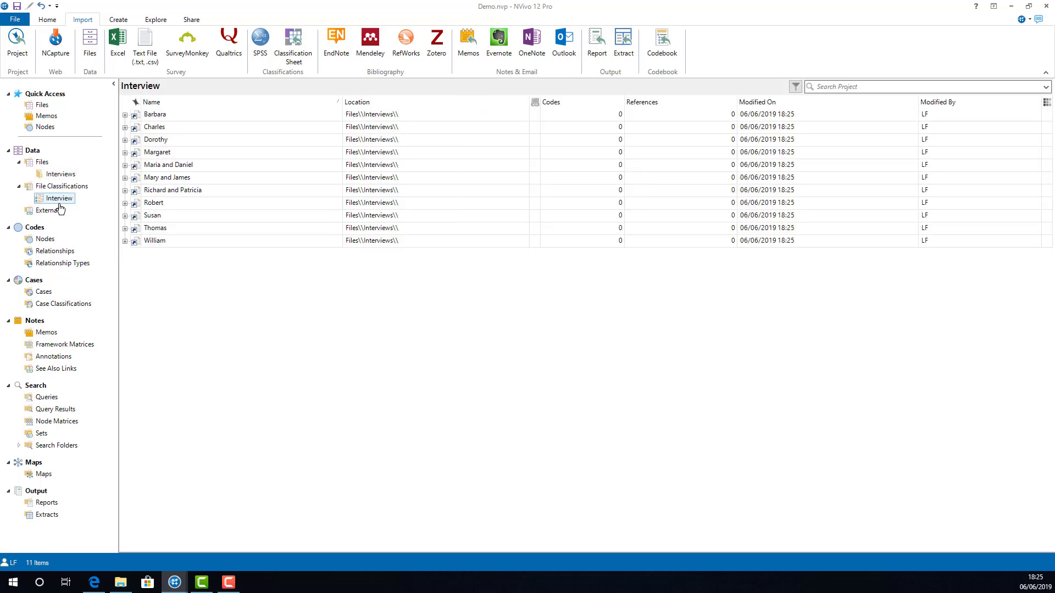
click(63, 187)
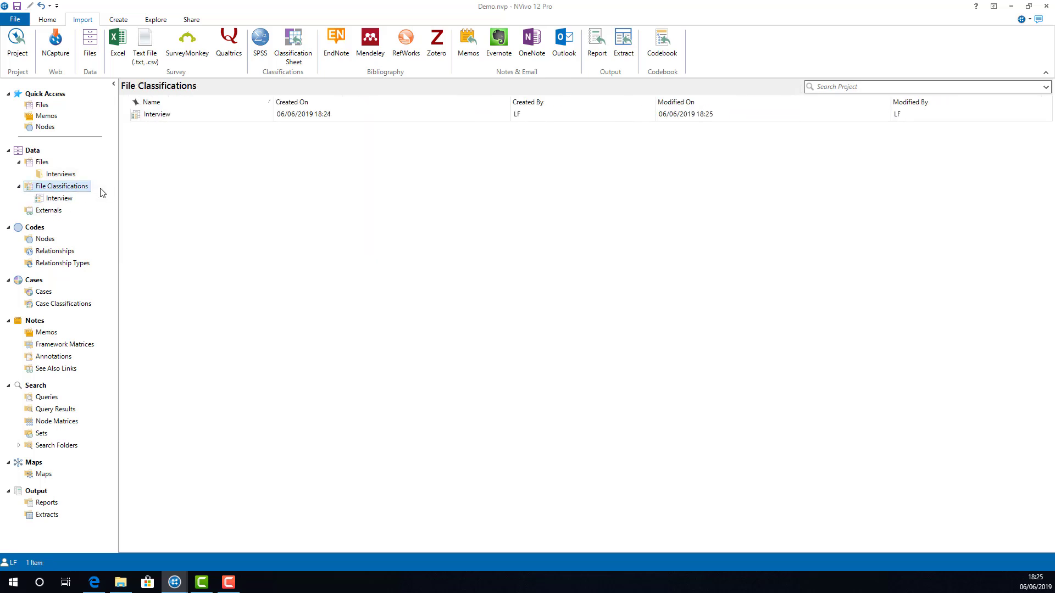
right_click(183, 118)
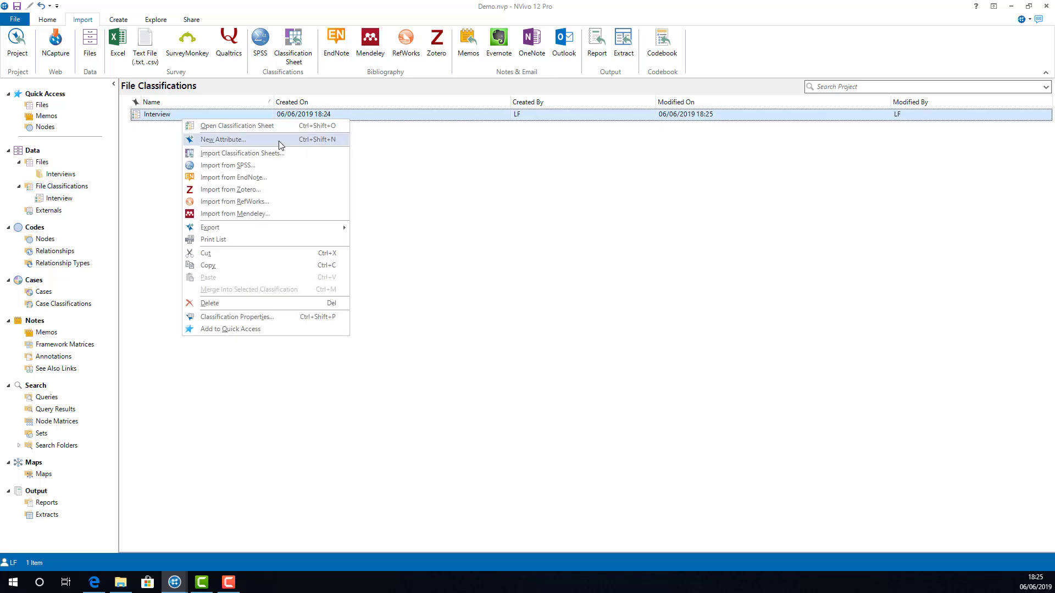
click(279, 140)
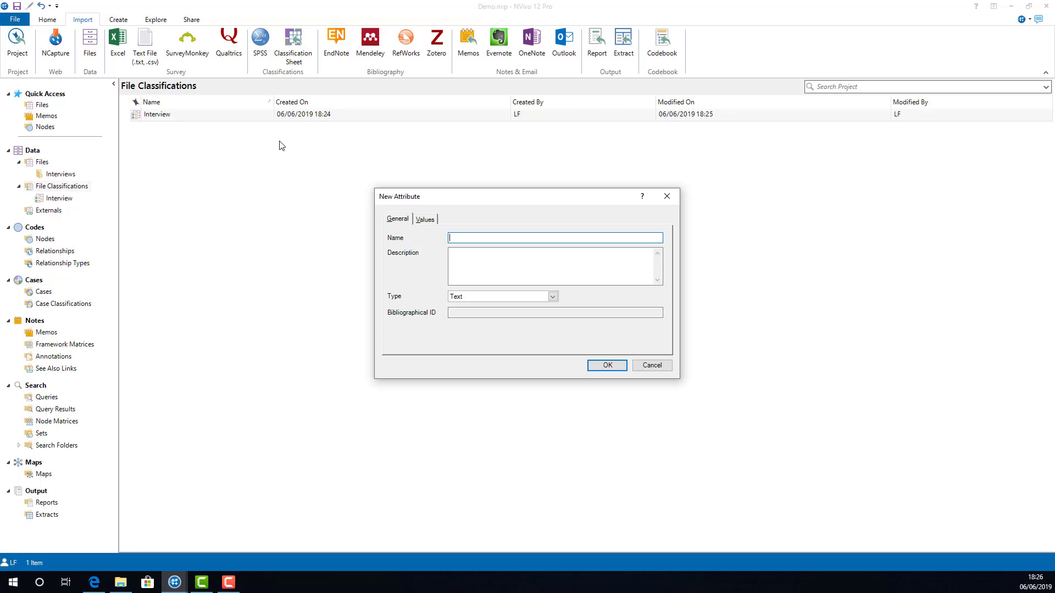
text(Interviewer)
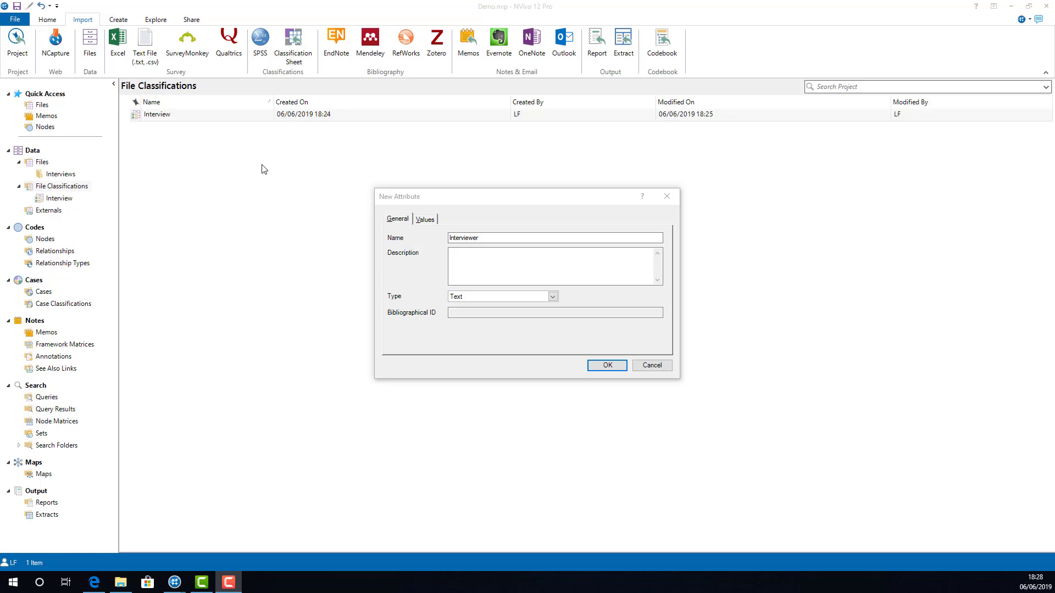
Add the four interviewers' first names as values of the Interviewer attribute and save the attribute.
click(429, 222)
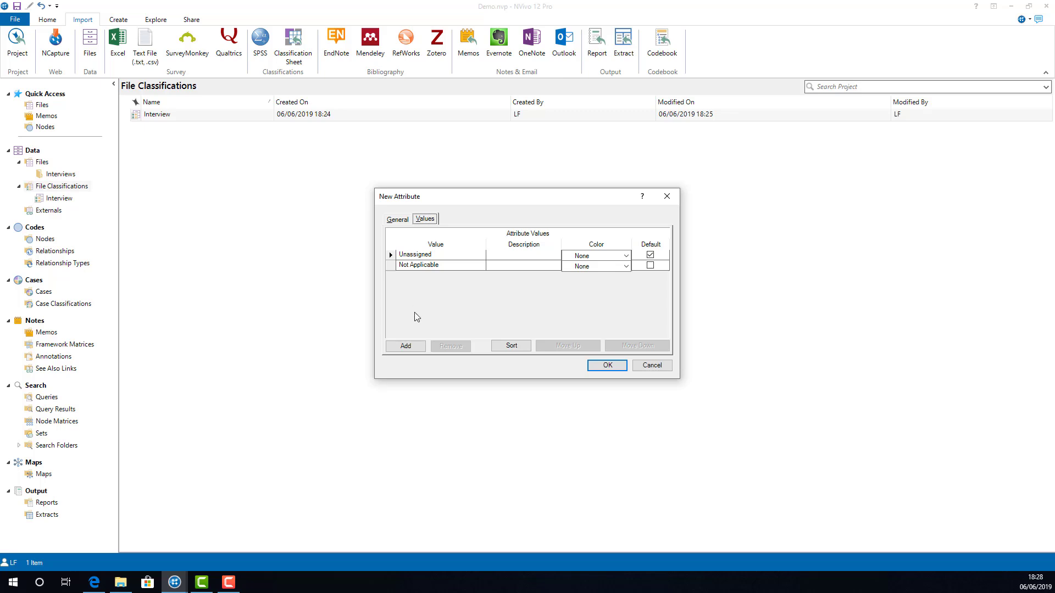
click(407, 346)
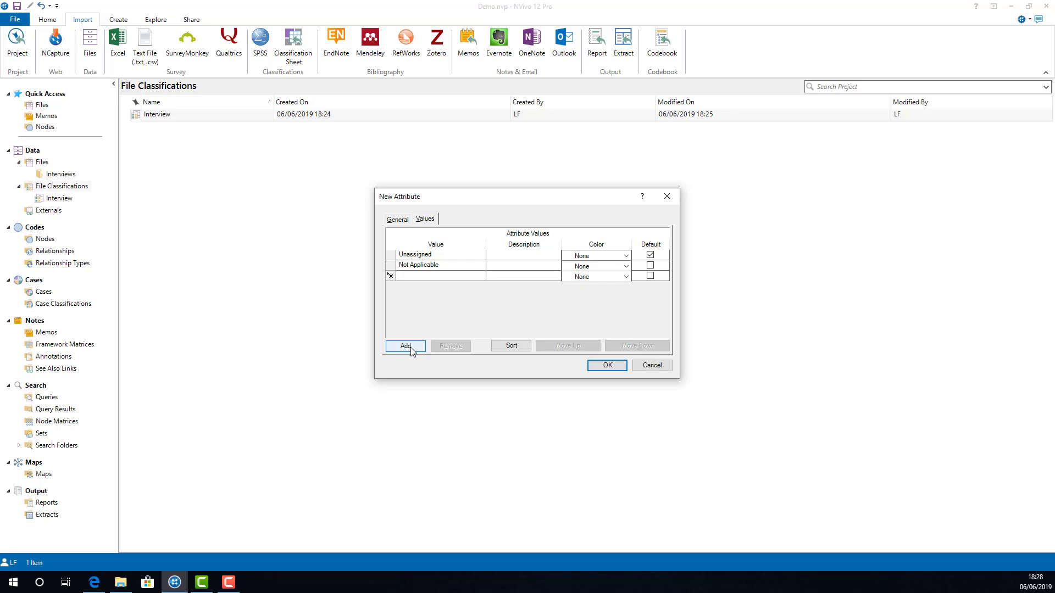
text(Henry)
click(413, 351)
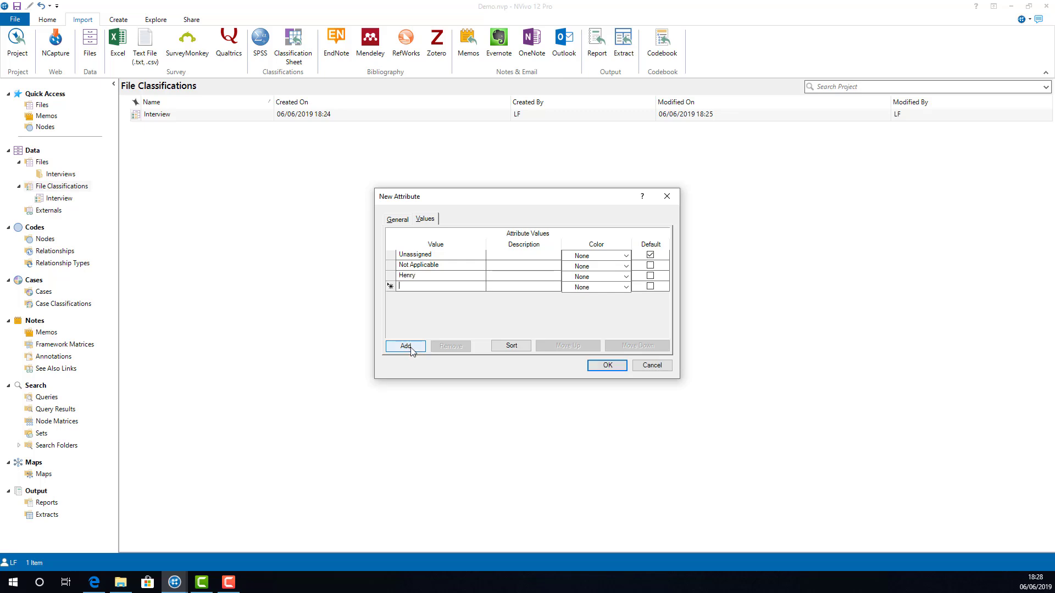
text(Linda)
click(413, 351)
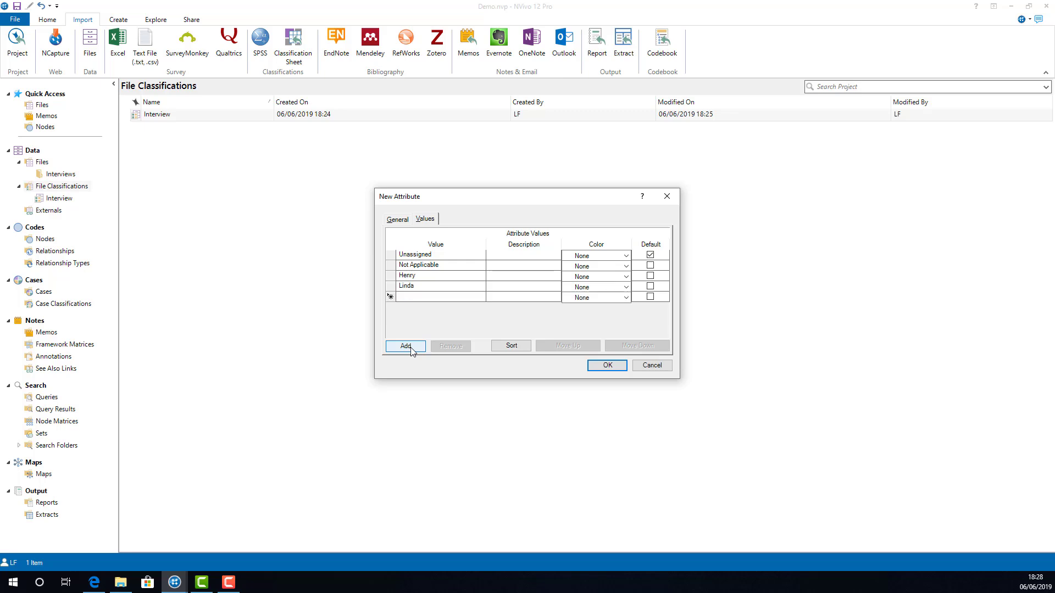
text(Nancy)
click(415, 352)
text(Elizabe)
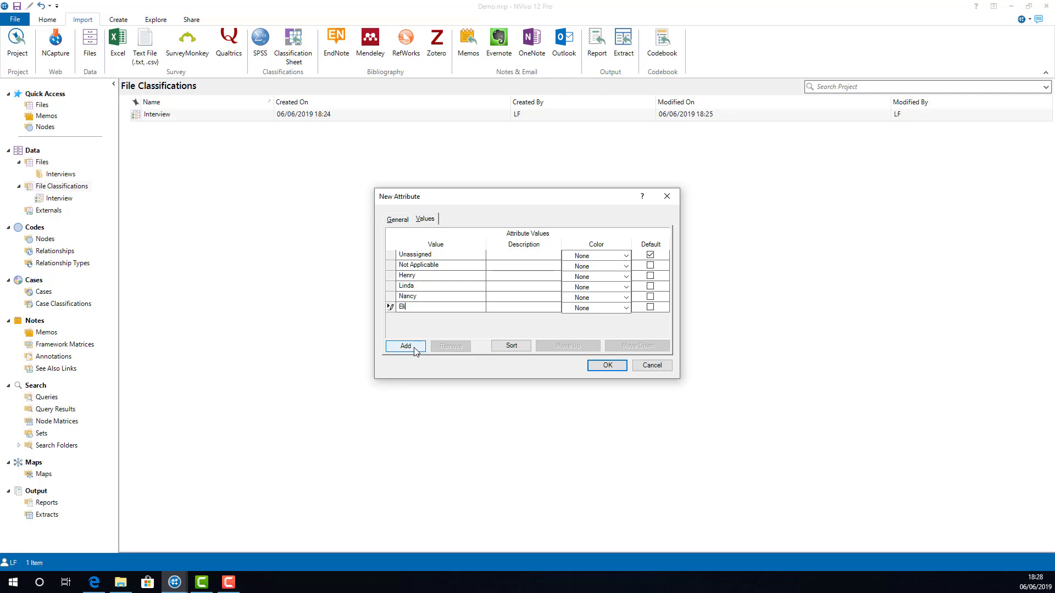
text(th)
click(607, 367)
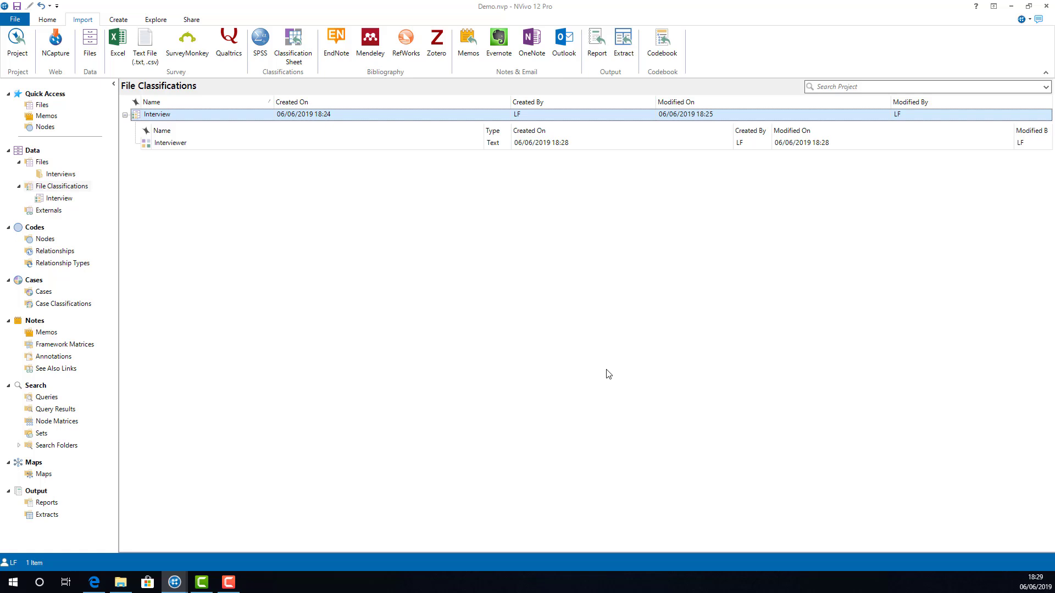
Set the Interviewer attribute of the first interview file to the first of the added interviewer names.
click(61, 174)
click(141, 114)
right_click(142, 116)
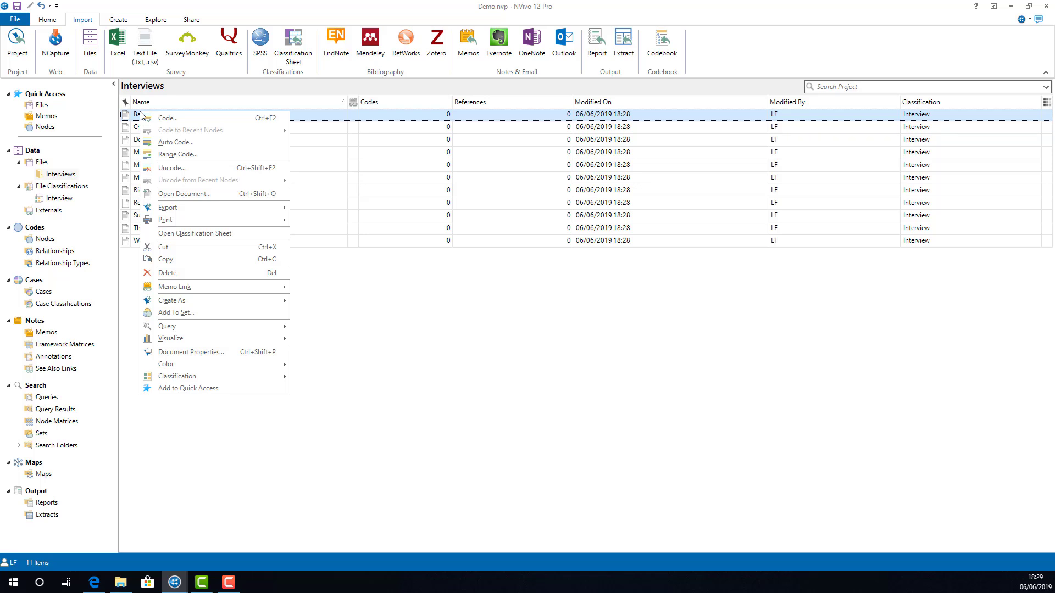
click(205, 352)
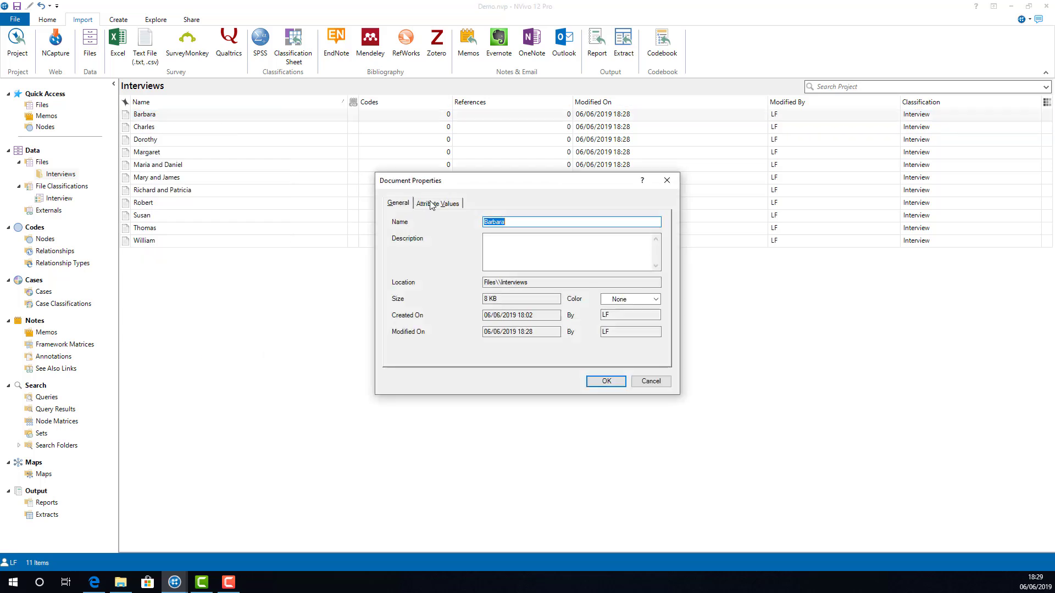
click(431, 204)
click(652, 254)
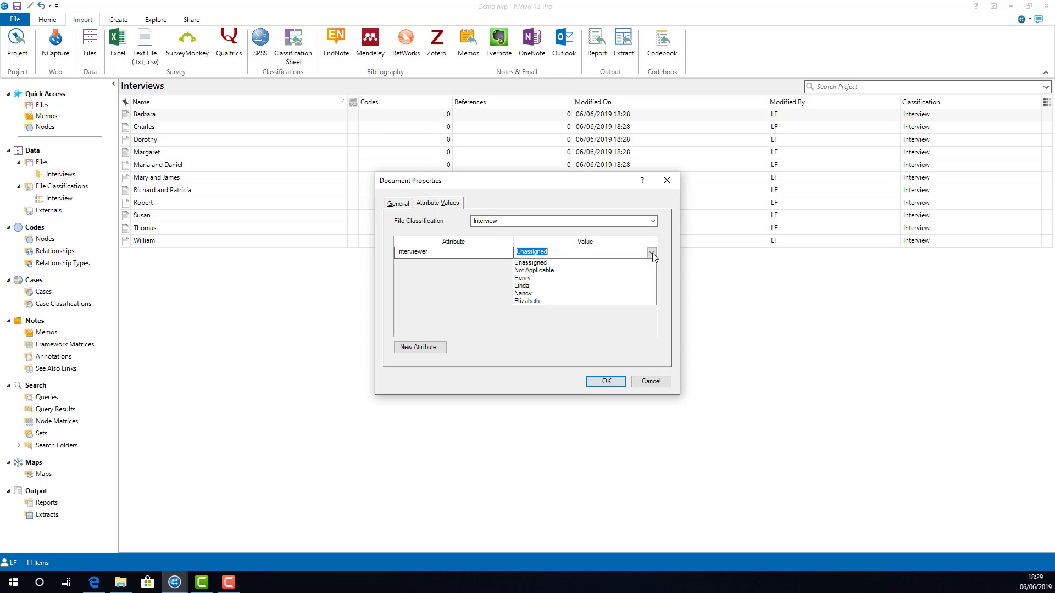
click(608, 278)
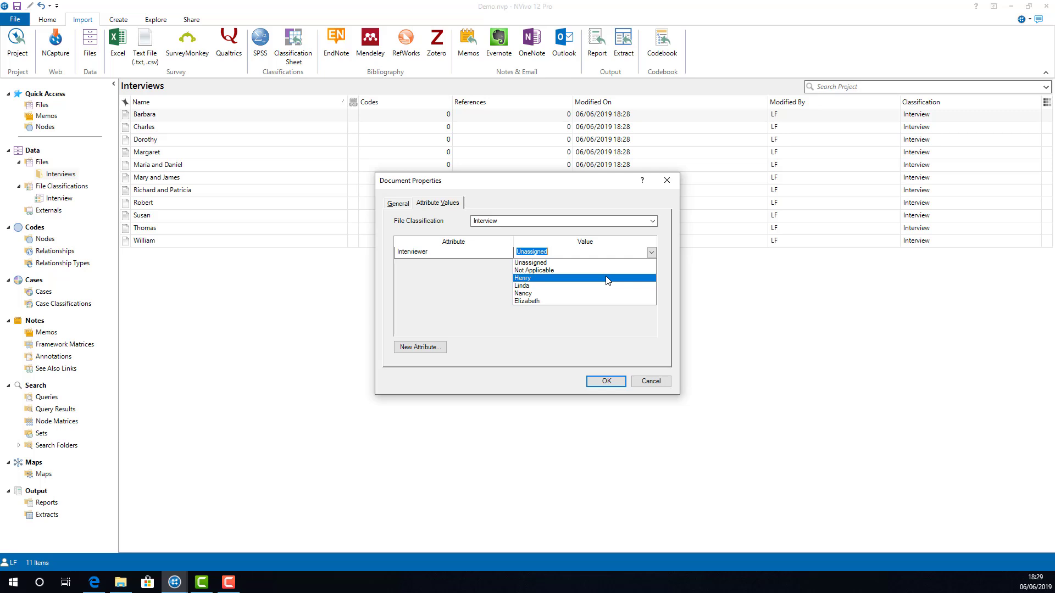
click(595, 381)
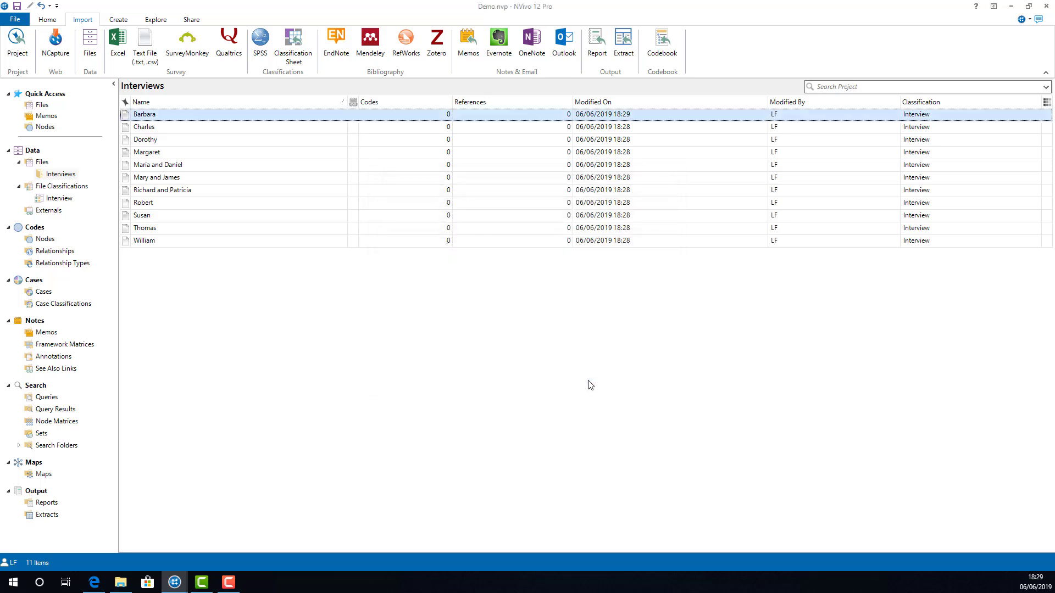
Open the Interview classification sheet and set the second interview file's Interviewer to the second of the added interviewer names.
click(47, 21)
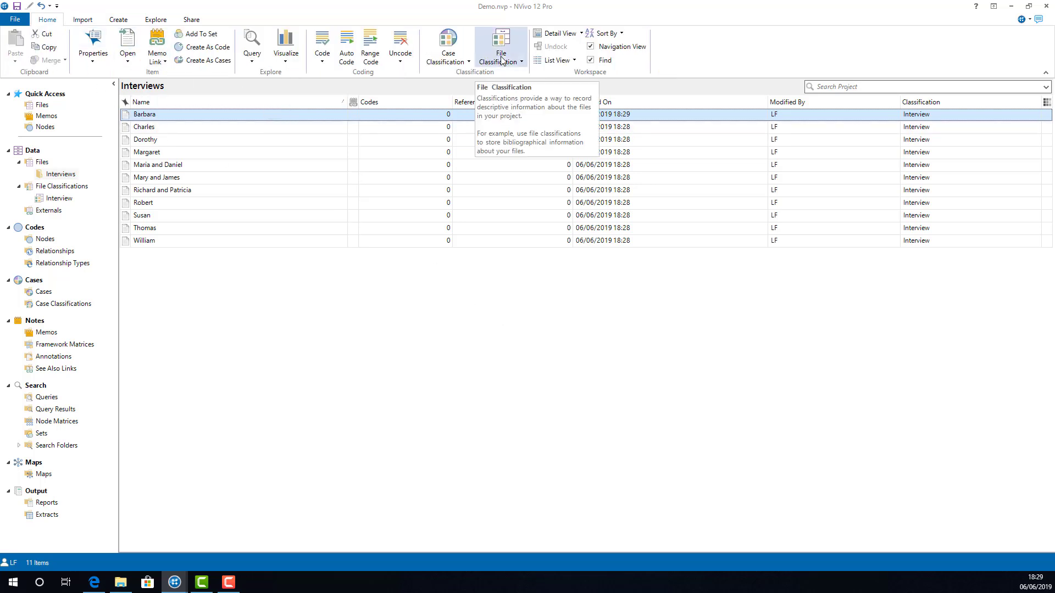
click(502, 60)
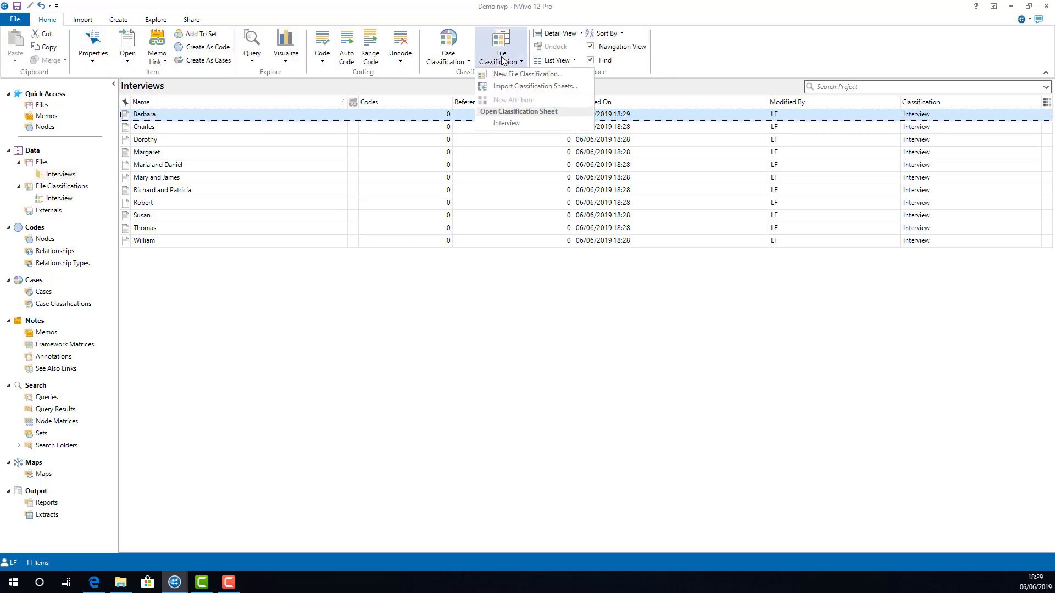
click(541, 125)
click(390, 122)
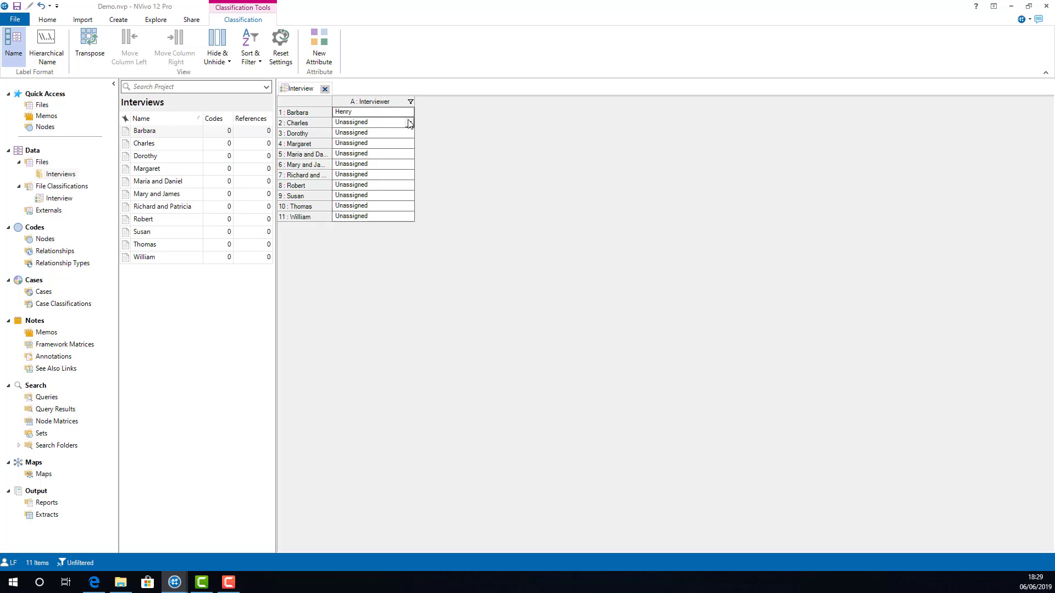
click(409, 122)
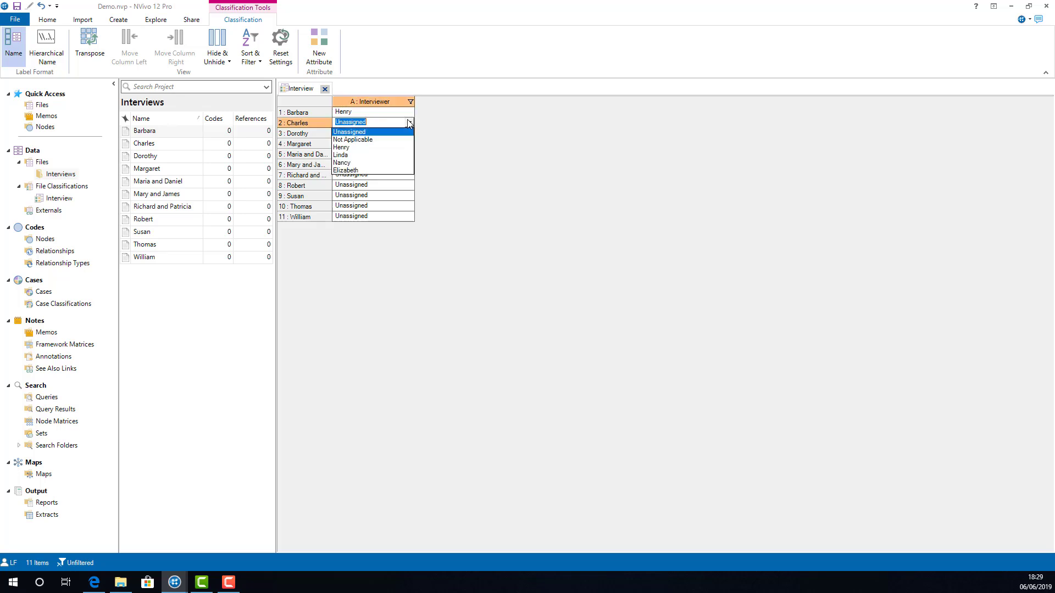
click(383, 156)
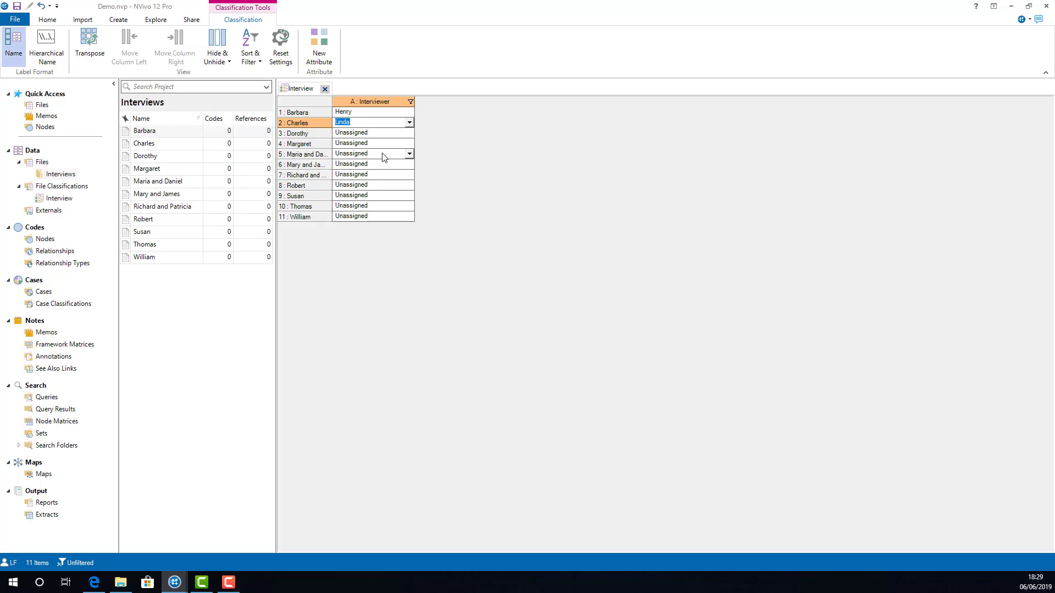
Set the third interview file's Interviewer to the first of the added interviewer names and close the classification sheet.
click(409, 133)
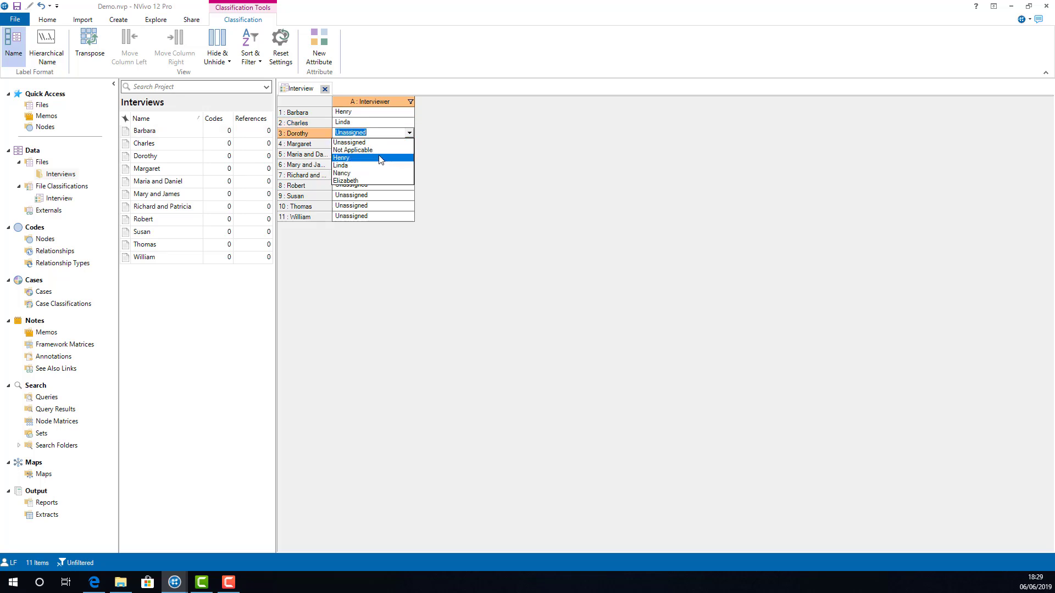
click(376, 158)
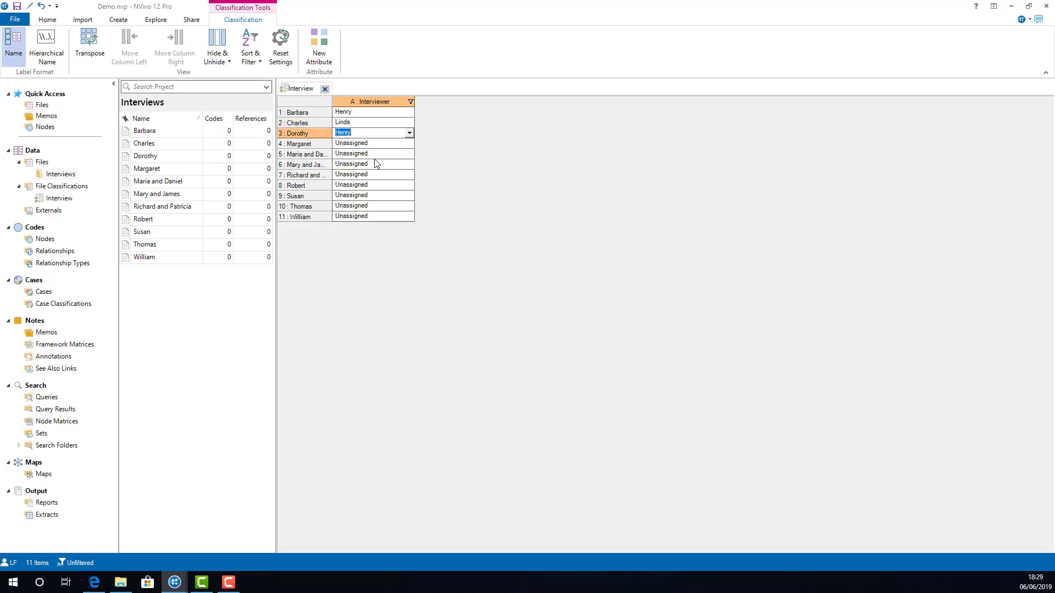
click(325, 88)
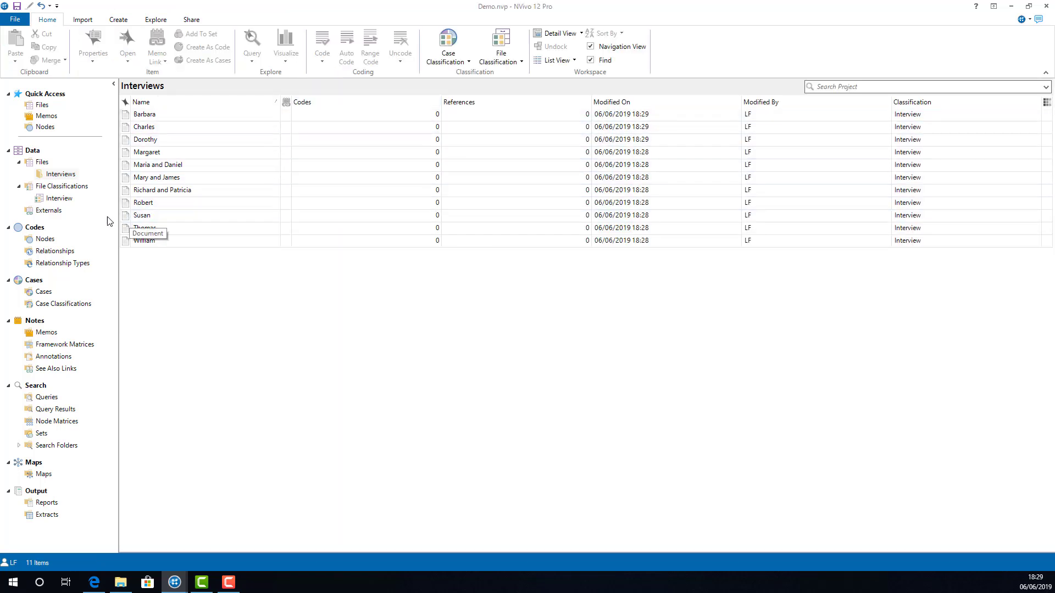
Examine the data types offered for a new attribute of the Interview file classification, without creating the attribute.
click(73, 177)
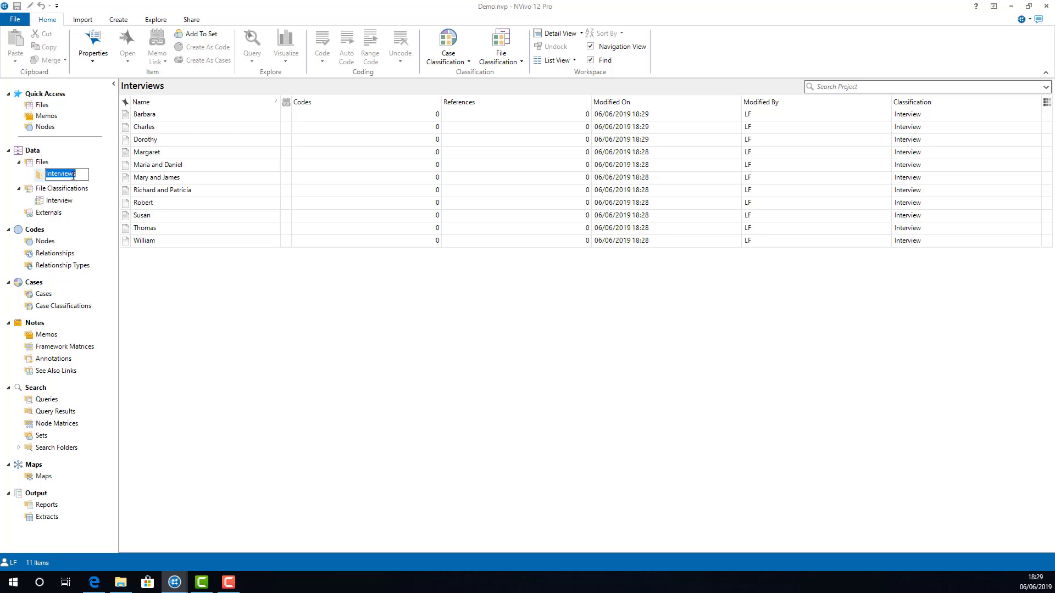
click(77, 188)
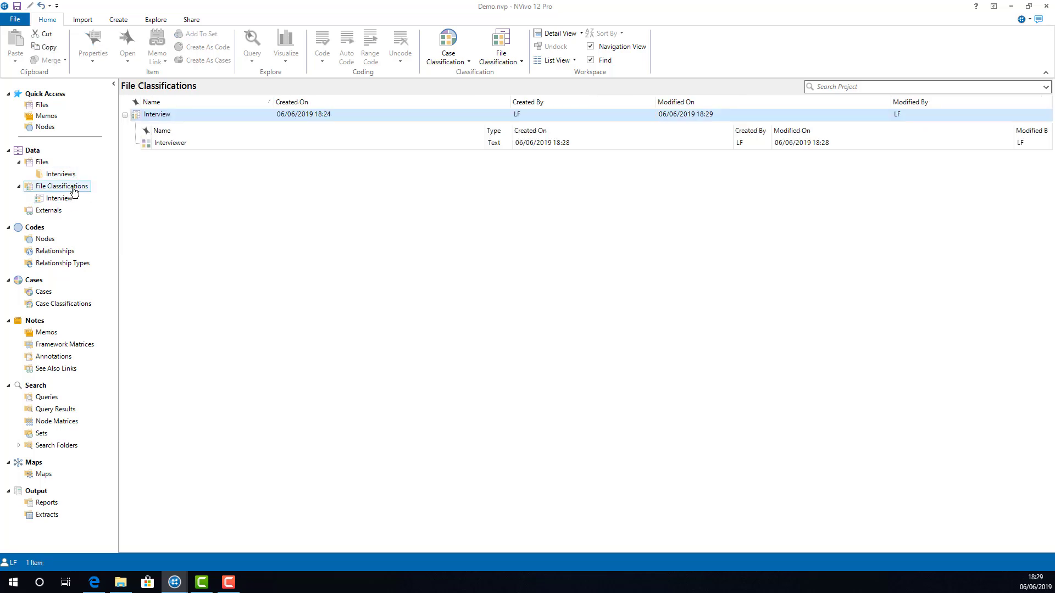
right_click(177, 118)
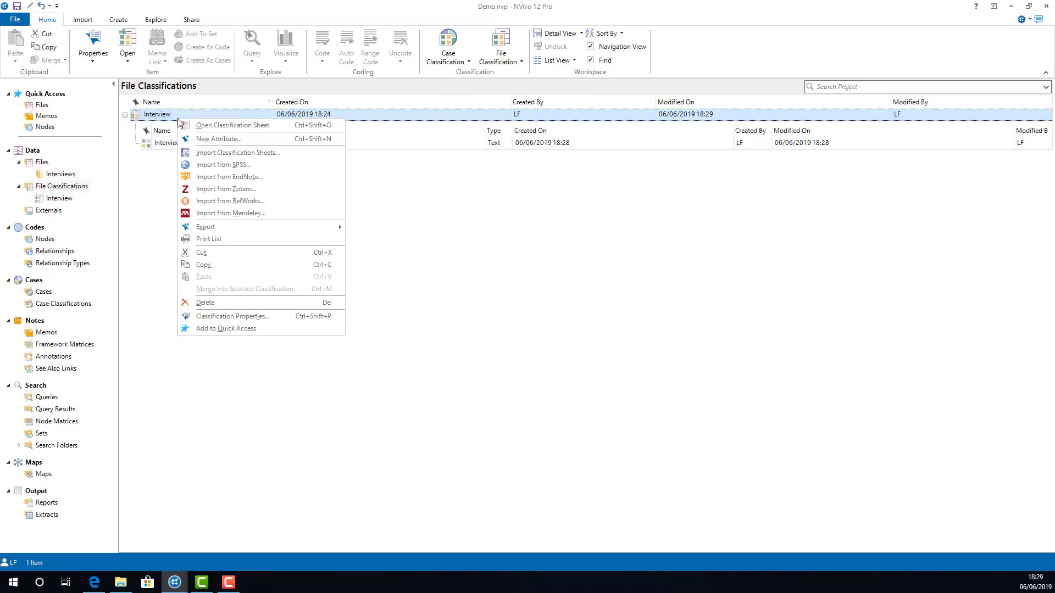
click(228, 141)
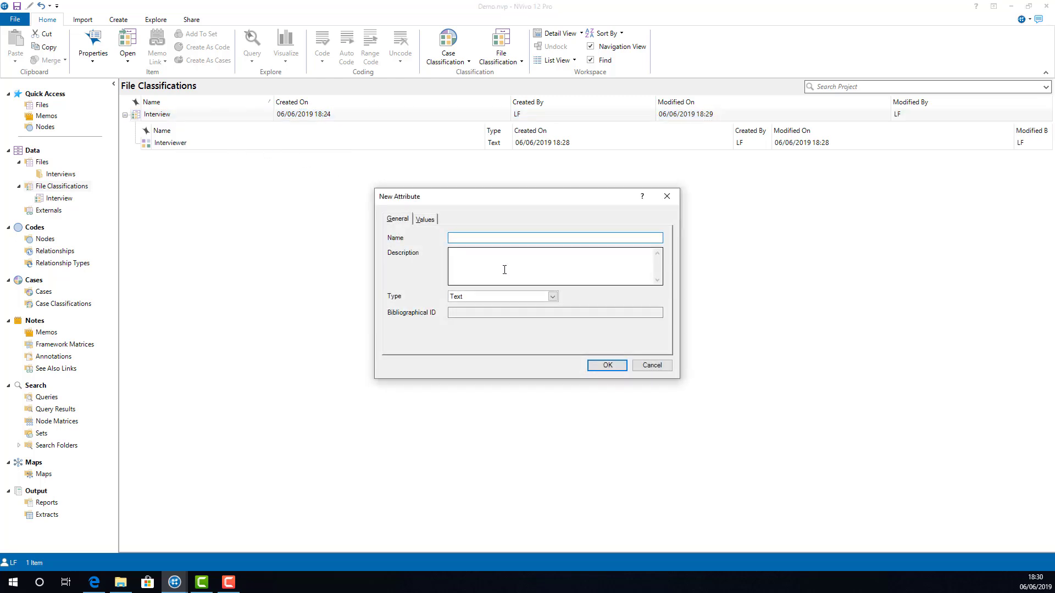
click(553, 296)
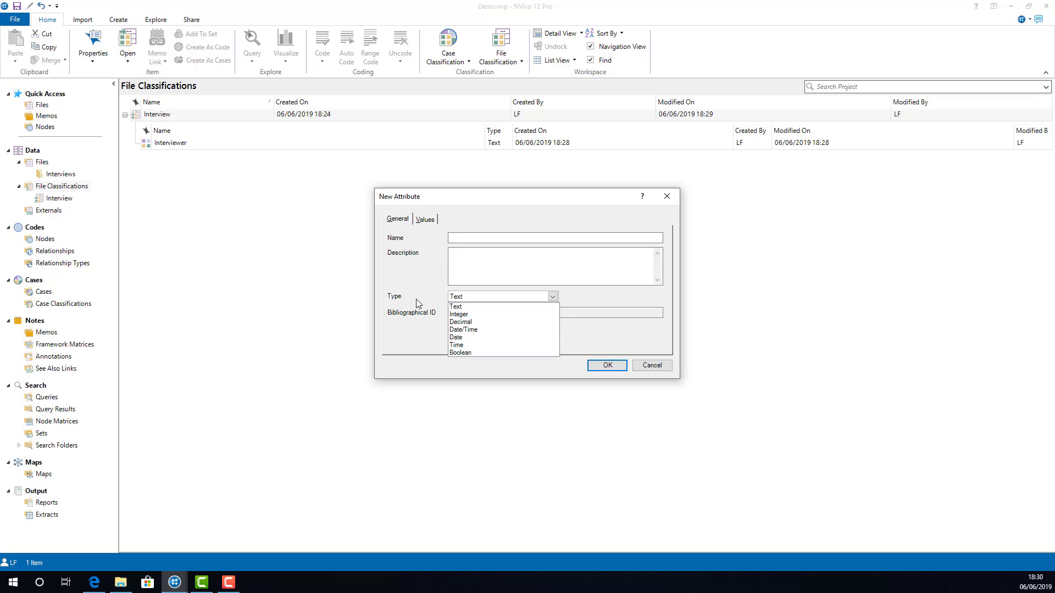
click(432, 229)
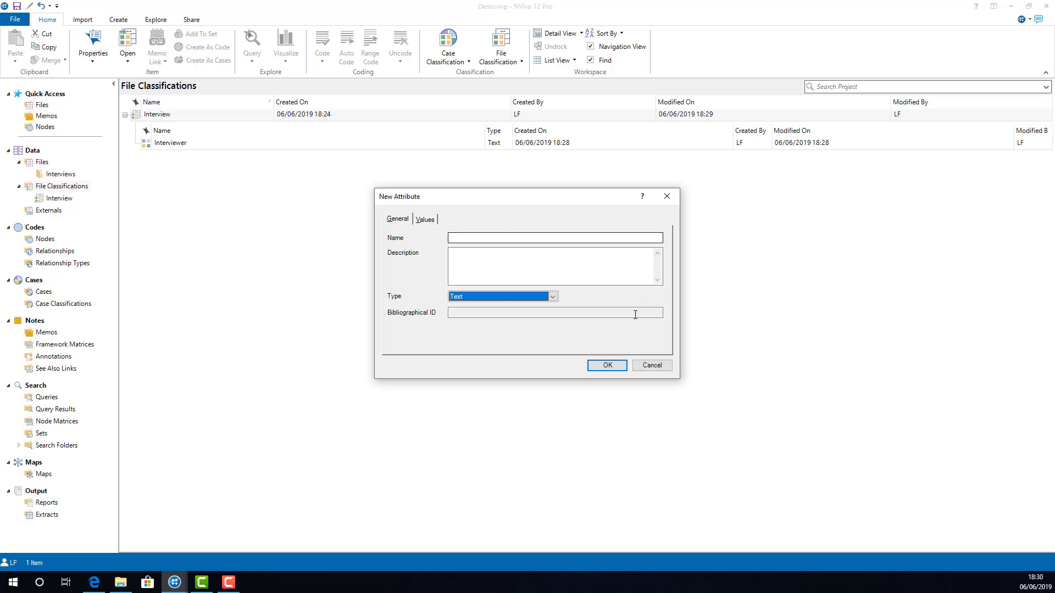
click(651, 366)
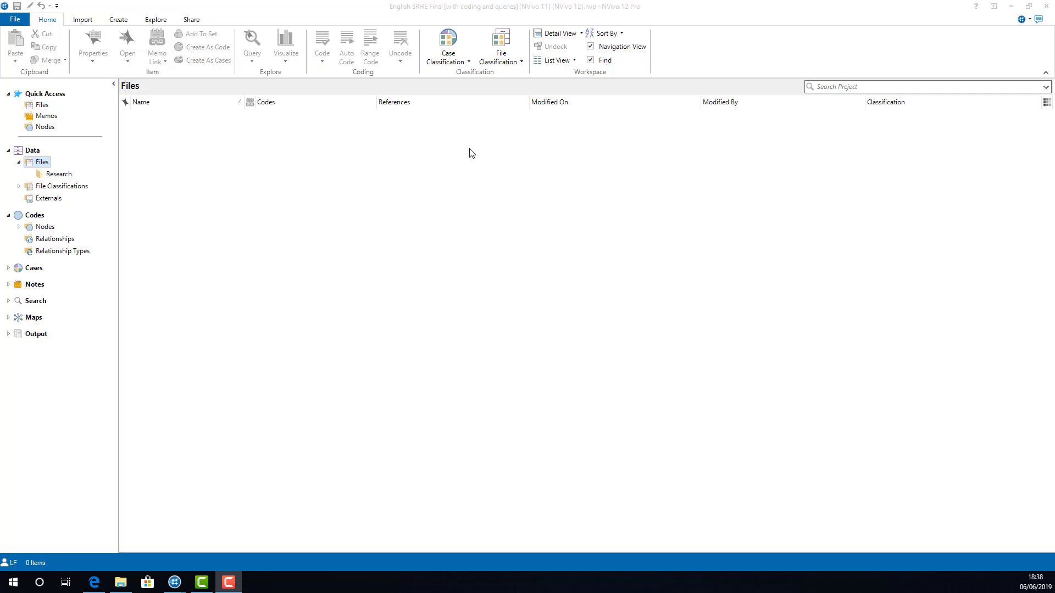
Open the Reference classification sheet in the English SRHE project and examine its bibliographic attributes.
click(518, 49)
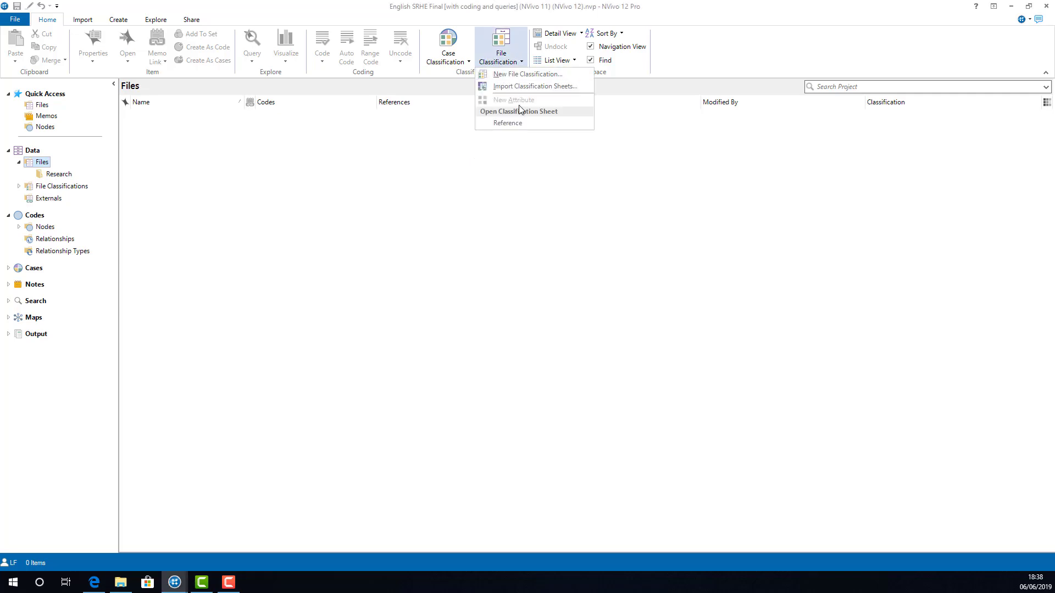
click(518, 123)
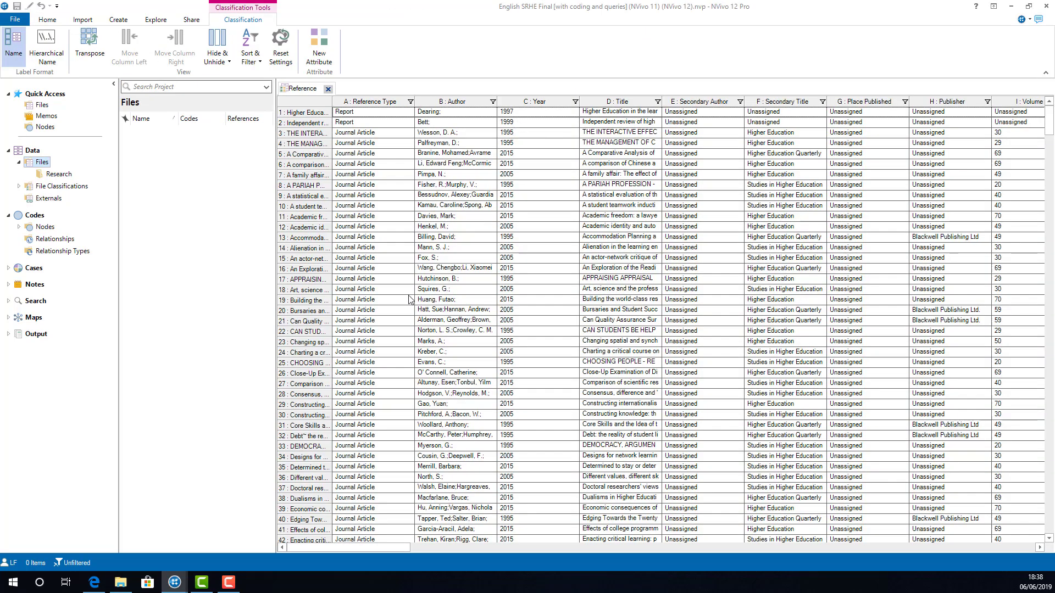
drag(397, 549, 307, 545)
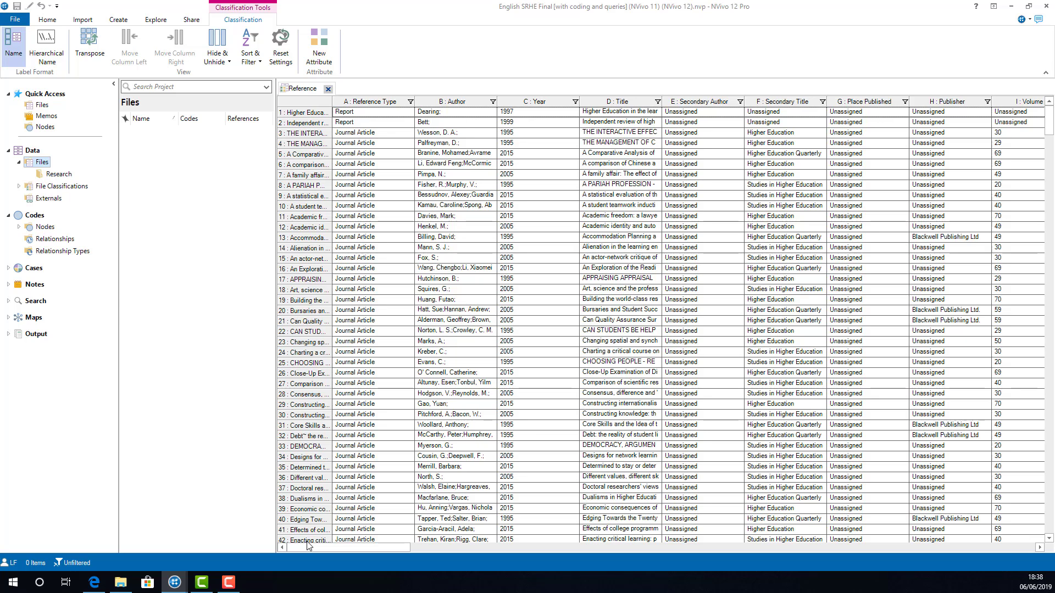
Review the Reference attribute values in the properties of the second PDF in the Research folder.
click(60, 174)
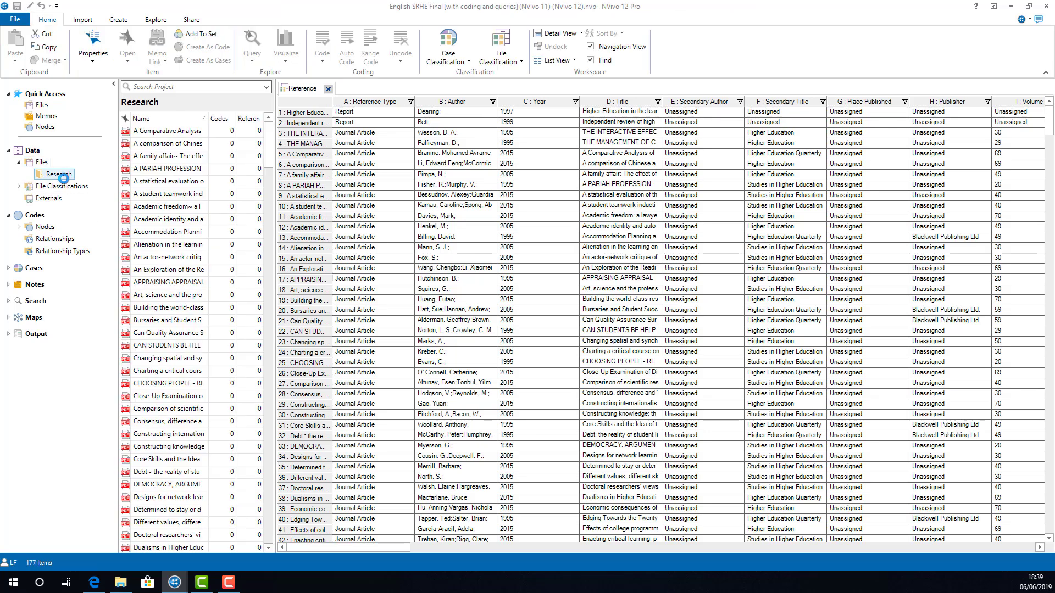
right_click(171, 144)
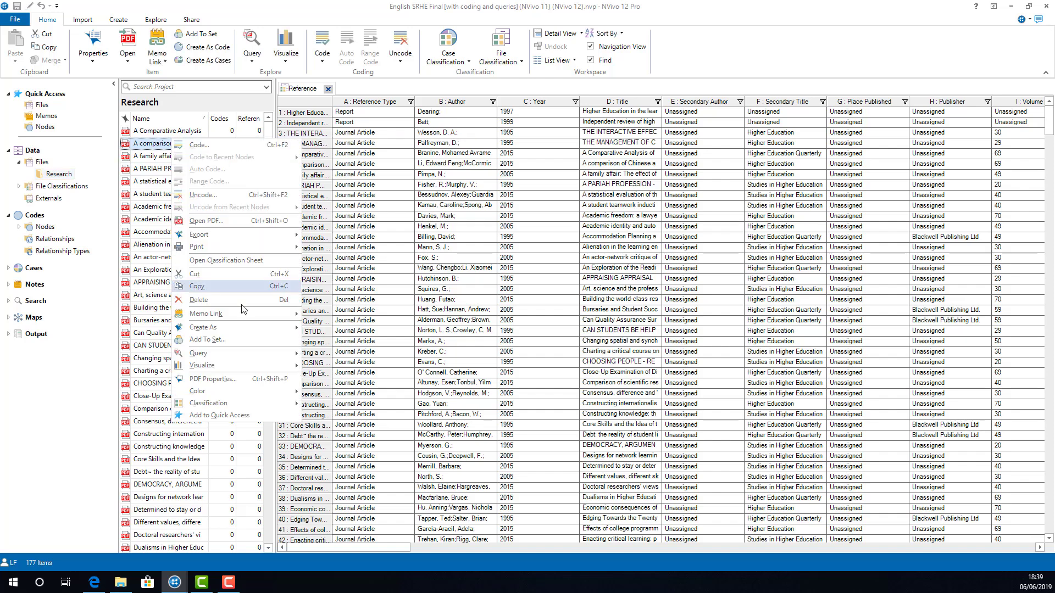
click(262, 379)
click(438, 203)
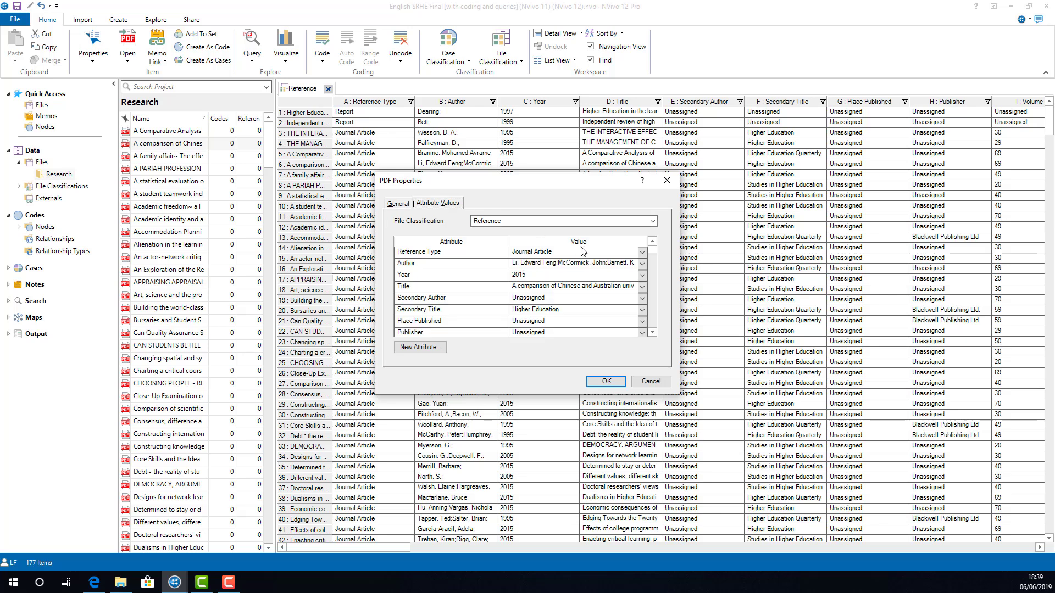
scroll(593, 282, down, 4)
scroll(594, 284, up, 4)
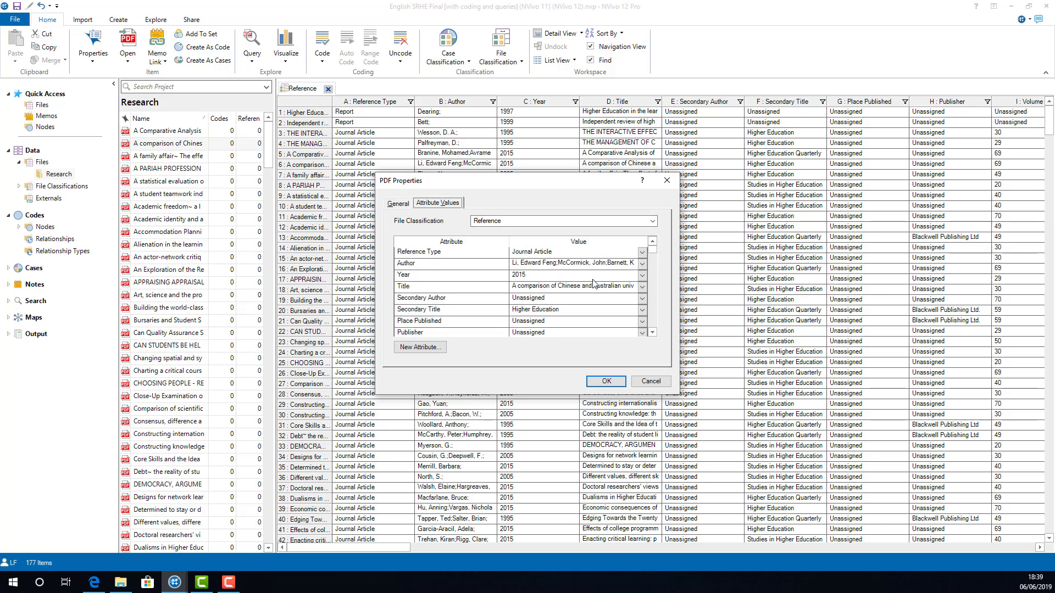